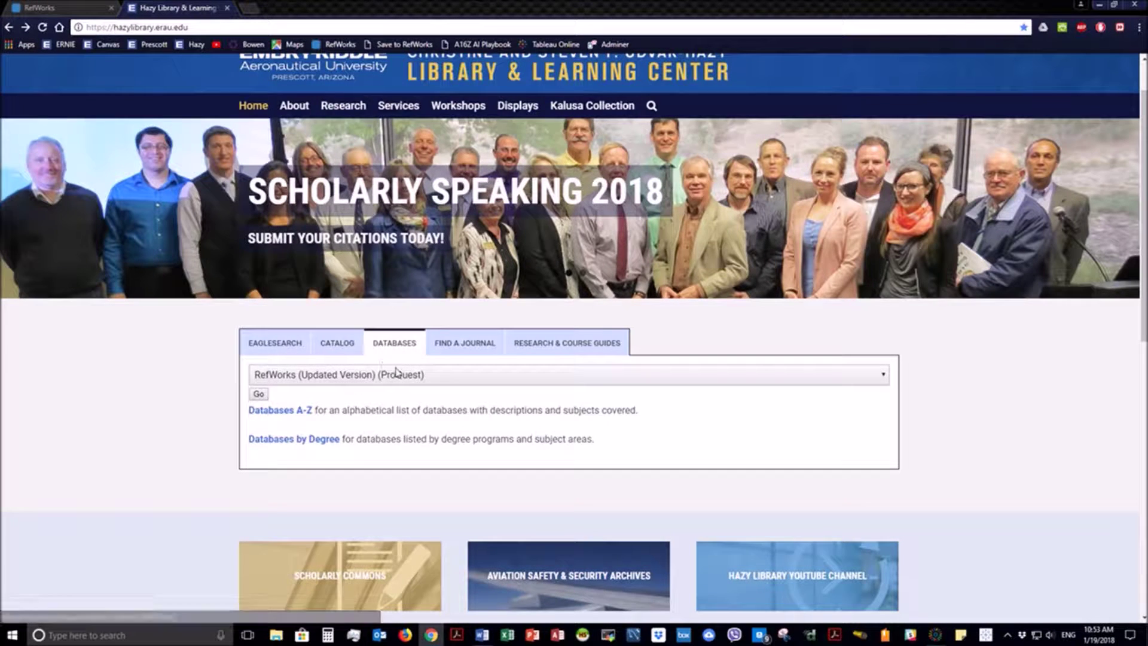
# Choose RefWorks (Updated Version) (ProQuest) from the library's list of databases and open it
pyautogui.click(400, 374)
pyautogui.scroll(15, 517, 192)
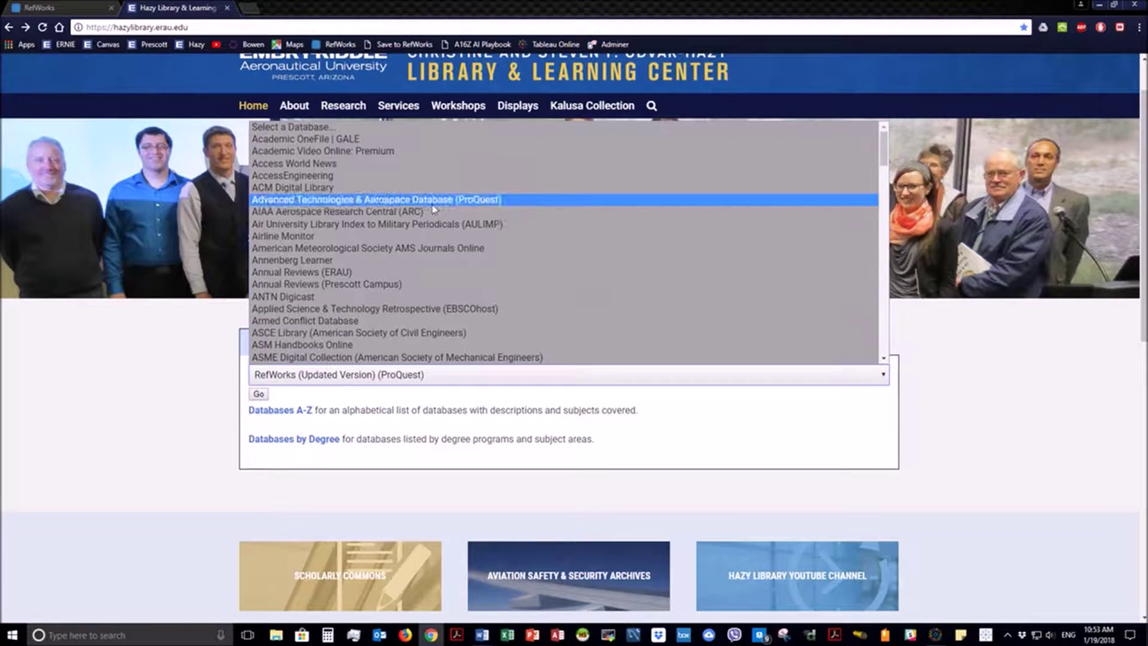
pyautogui.scroll(-3, 353, 223)
pyautogui.scroll(-12, 353, 223)
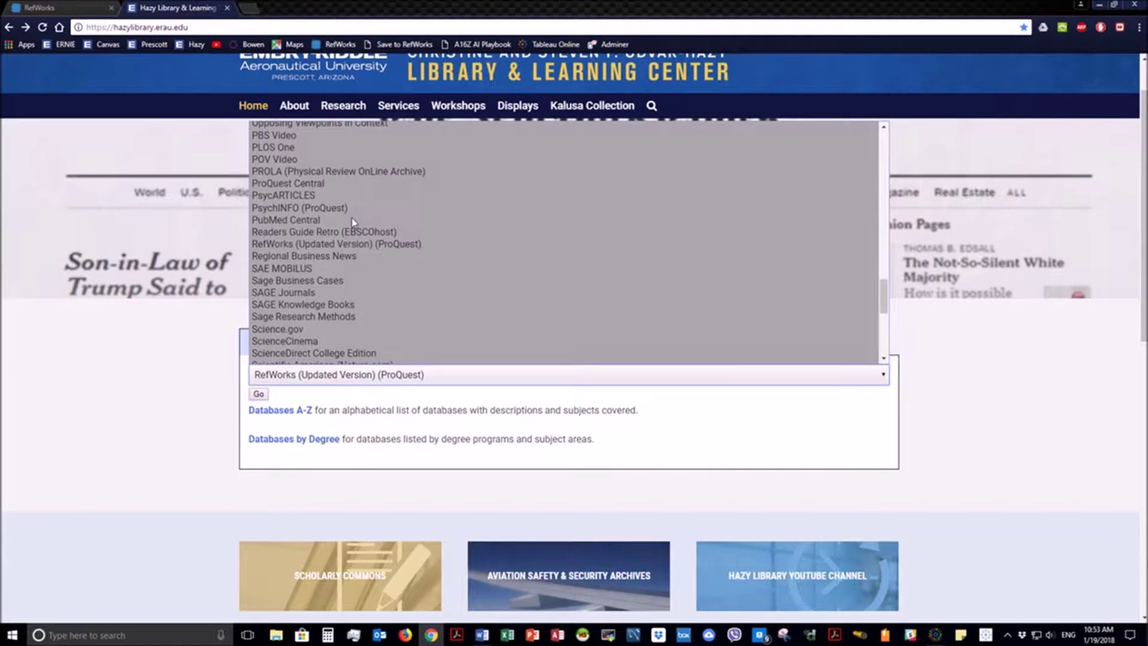
pyautogui.click(301, 245)
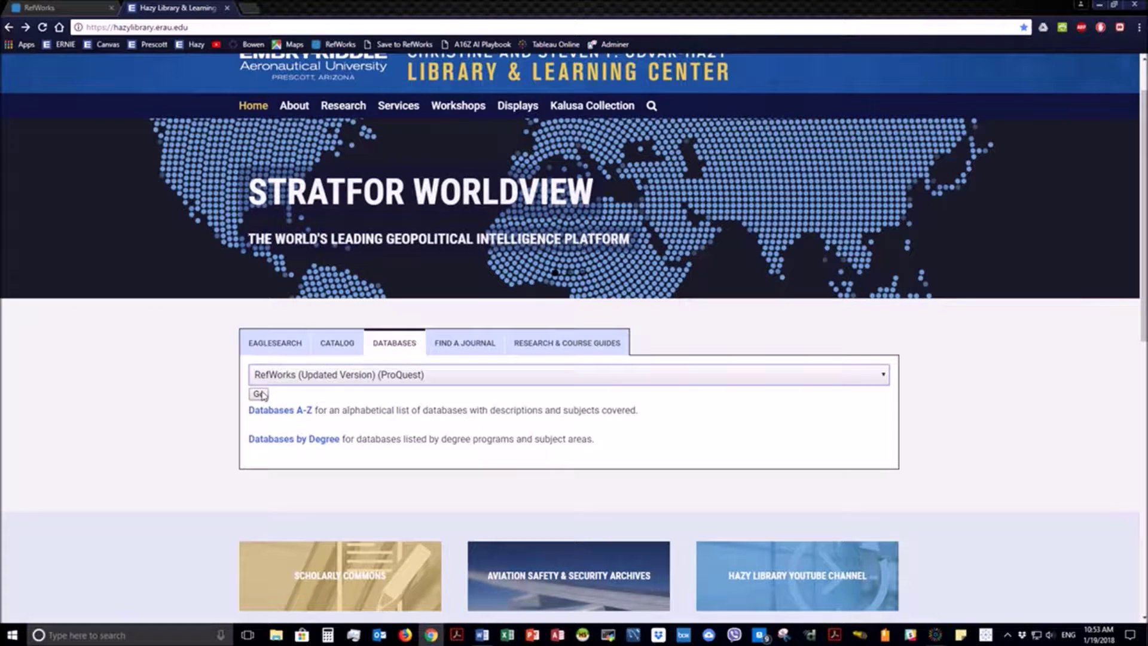
pyautogui.click(259, 394)
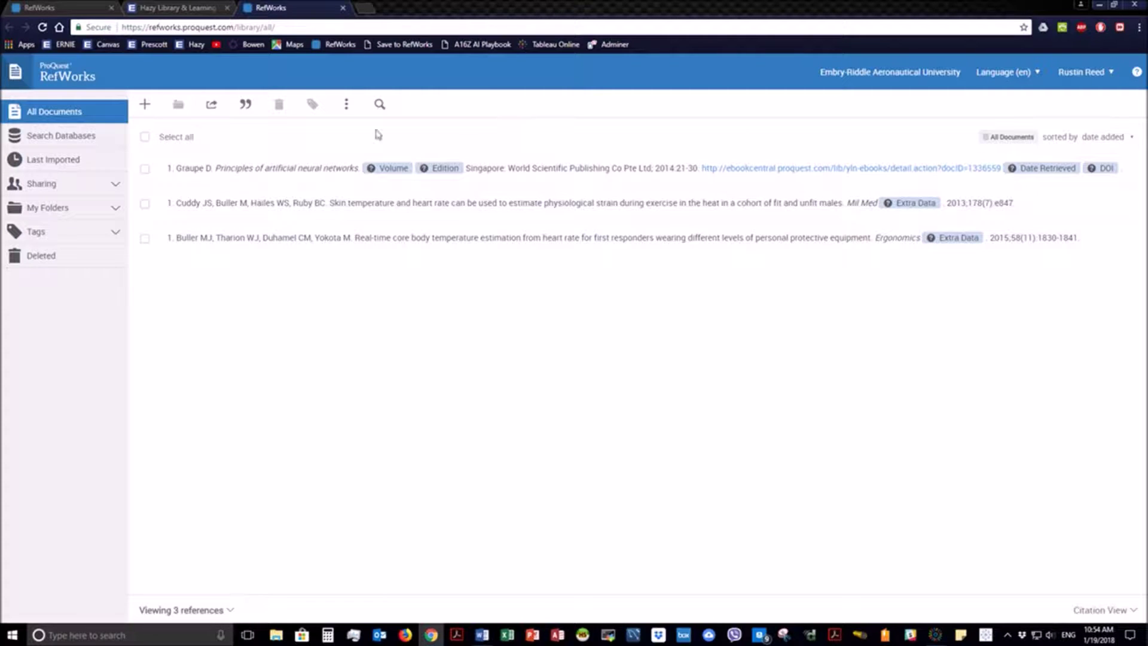
# Open the RefWorks Tools page and look over the web-saving and Microsoft Word citation tools
pyautogui.click(345, 106)
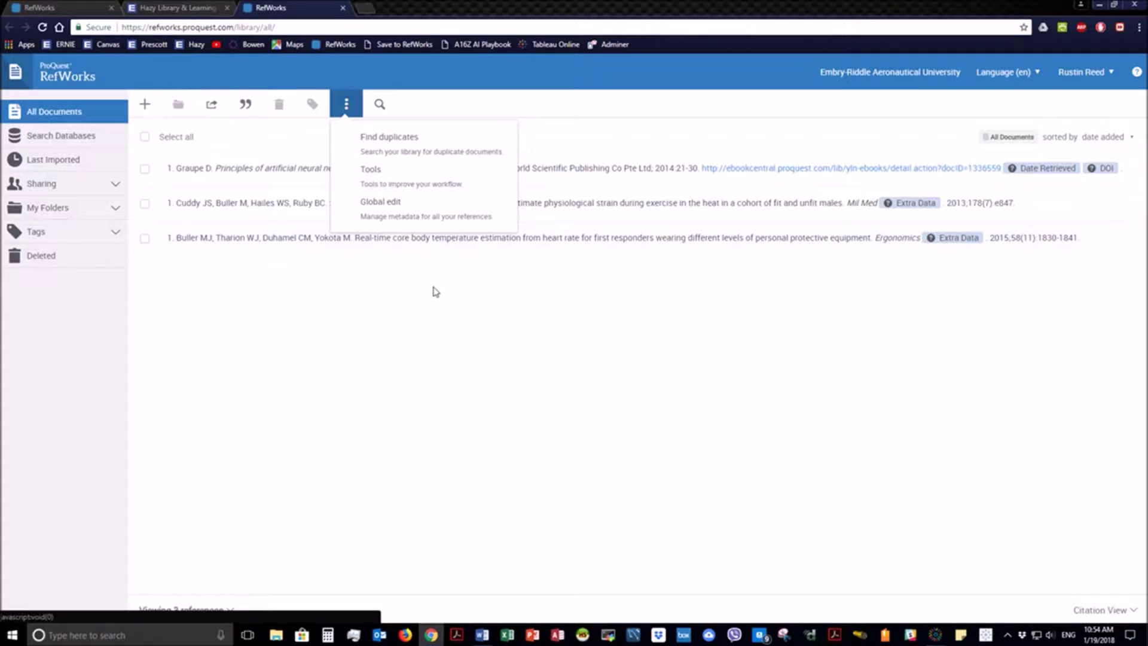
pyautogui.click(1110, 74)
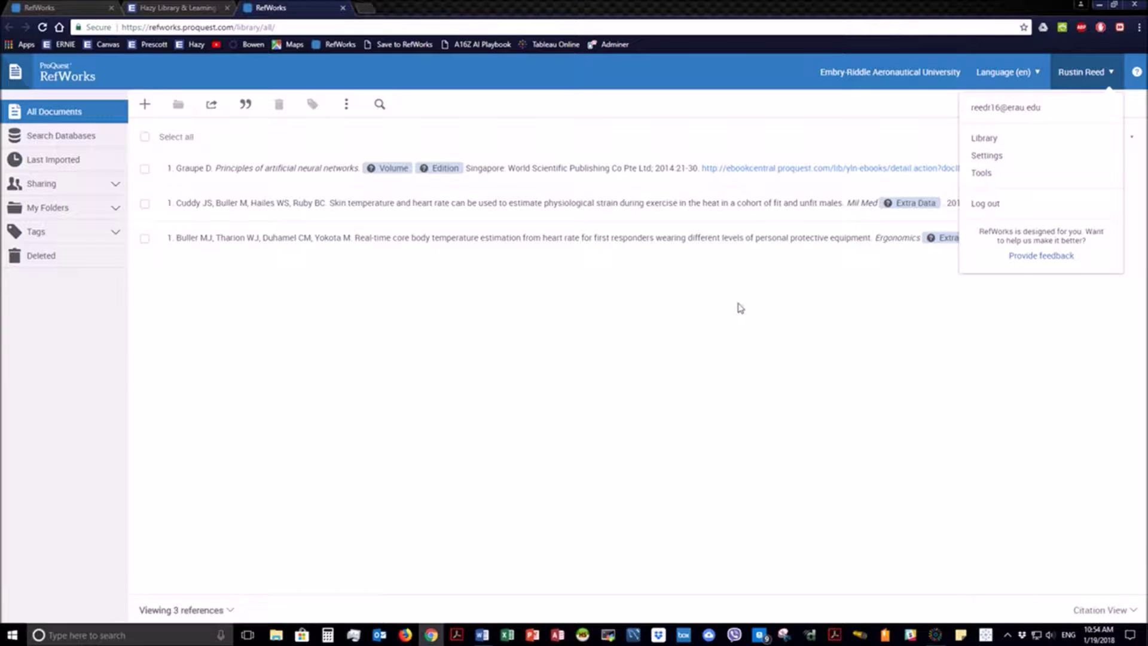
pyautogui.click(983, 173)
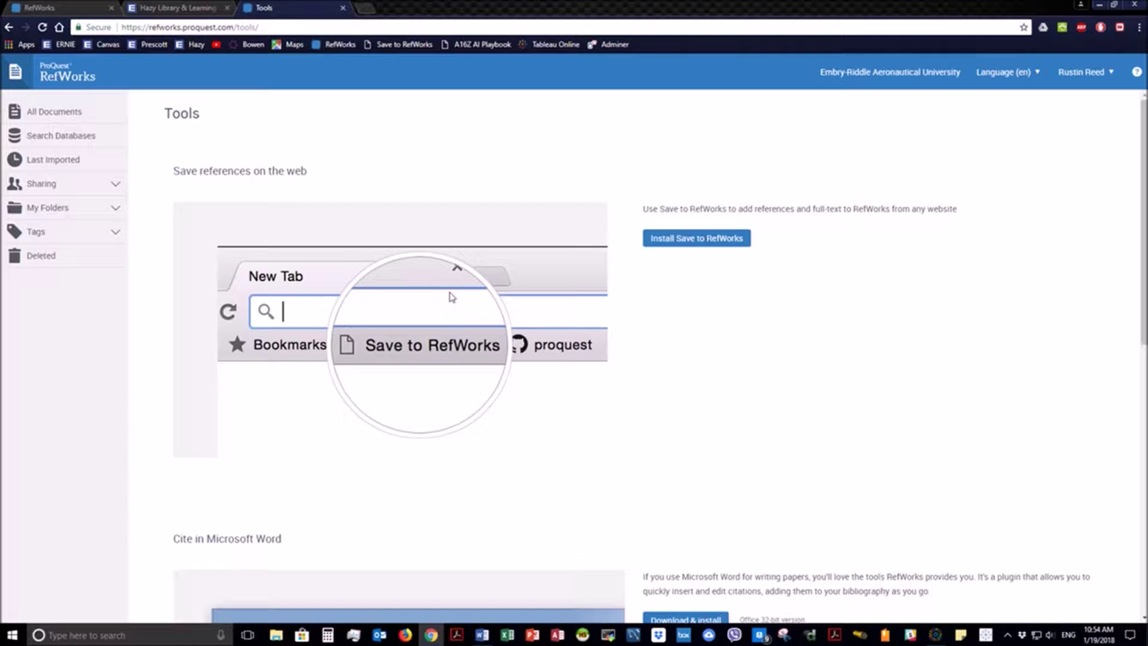
pyautogui.scroll(-10, 848, 310)
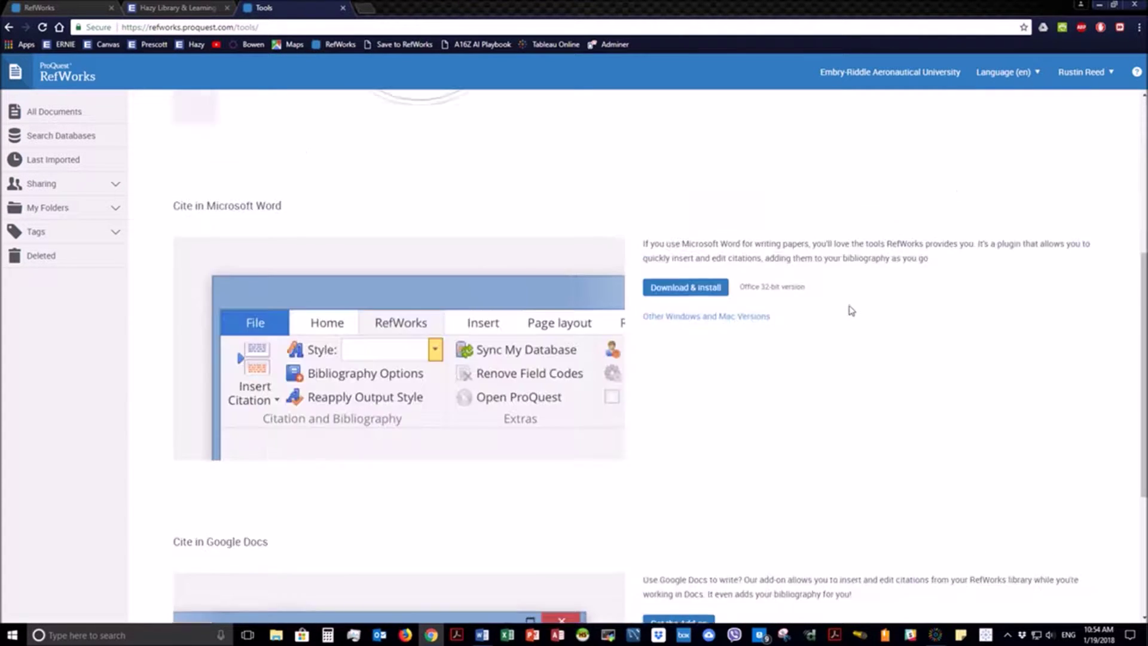
pyautogui.scroll(10, 846, 312)
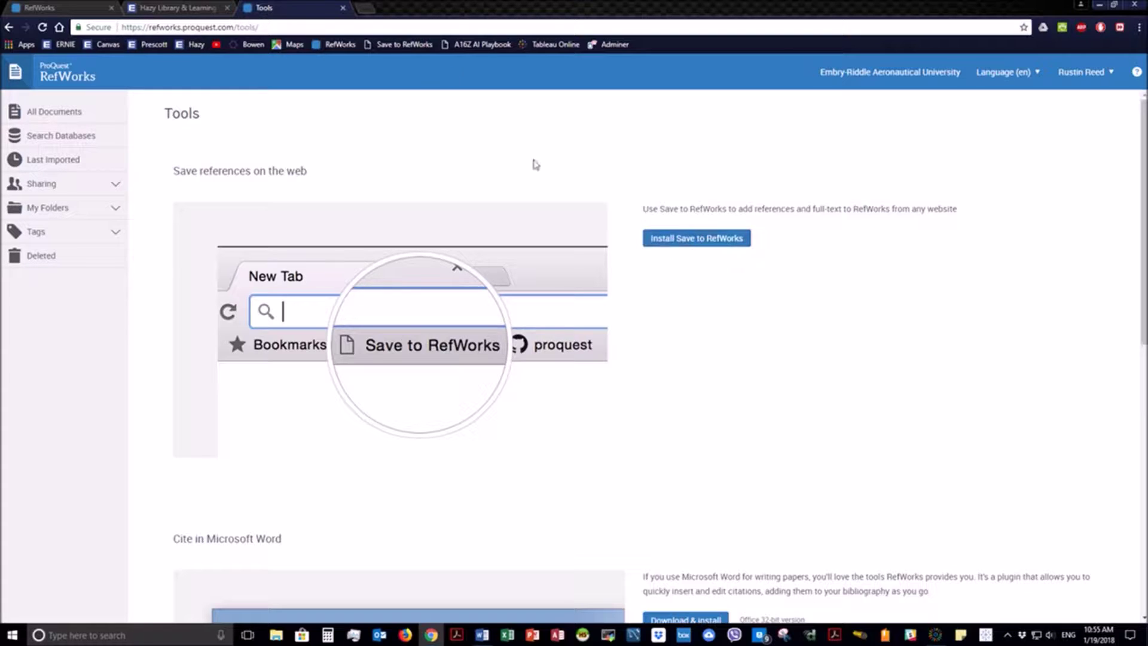
# Search the web for "msha open government" in a new tab and open the MSHA open government data sets page
pyautogui.click(358, 10)
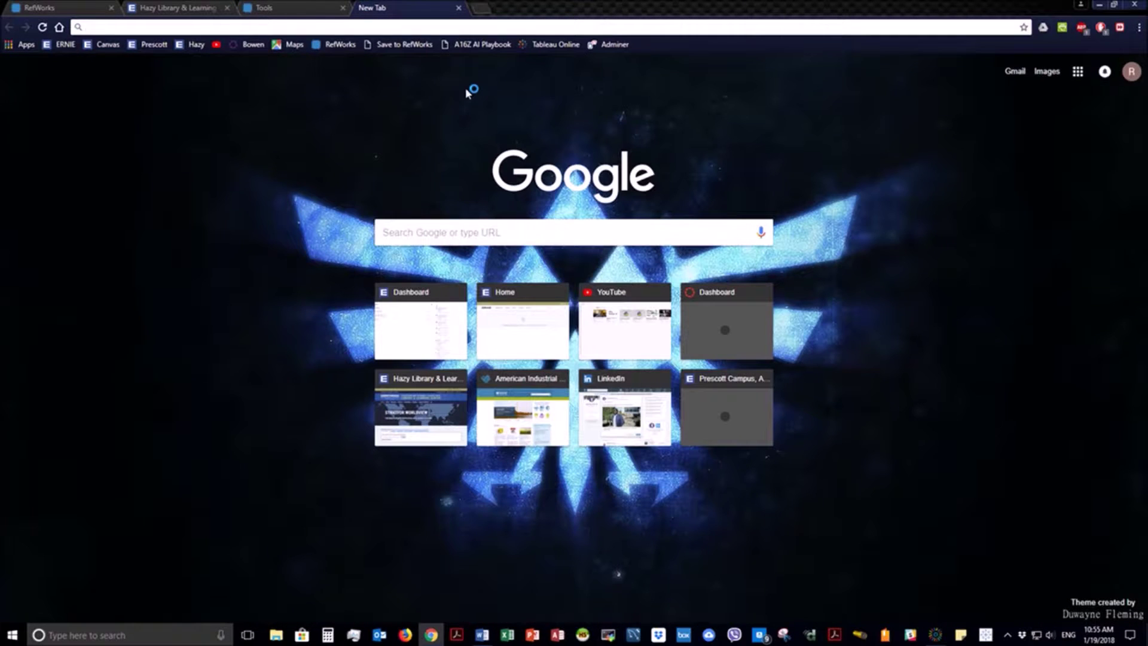
pyautogui.write('msha open')
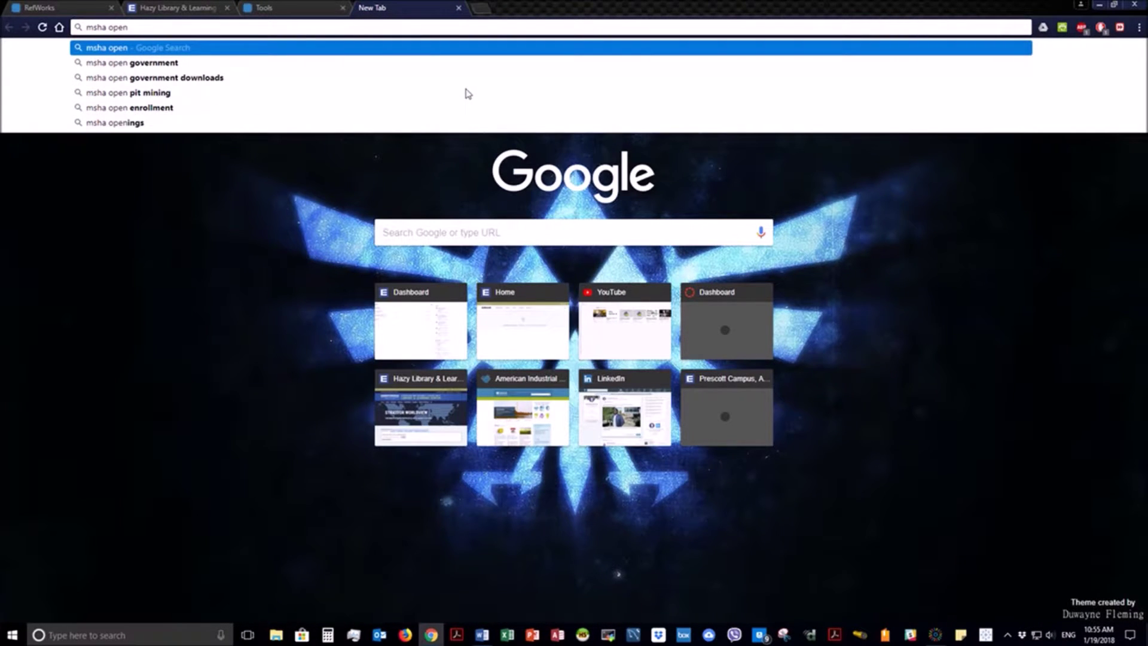
pyautogui.press('Down')
pyautogui.press('Return')
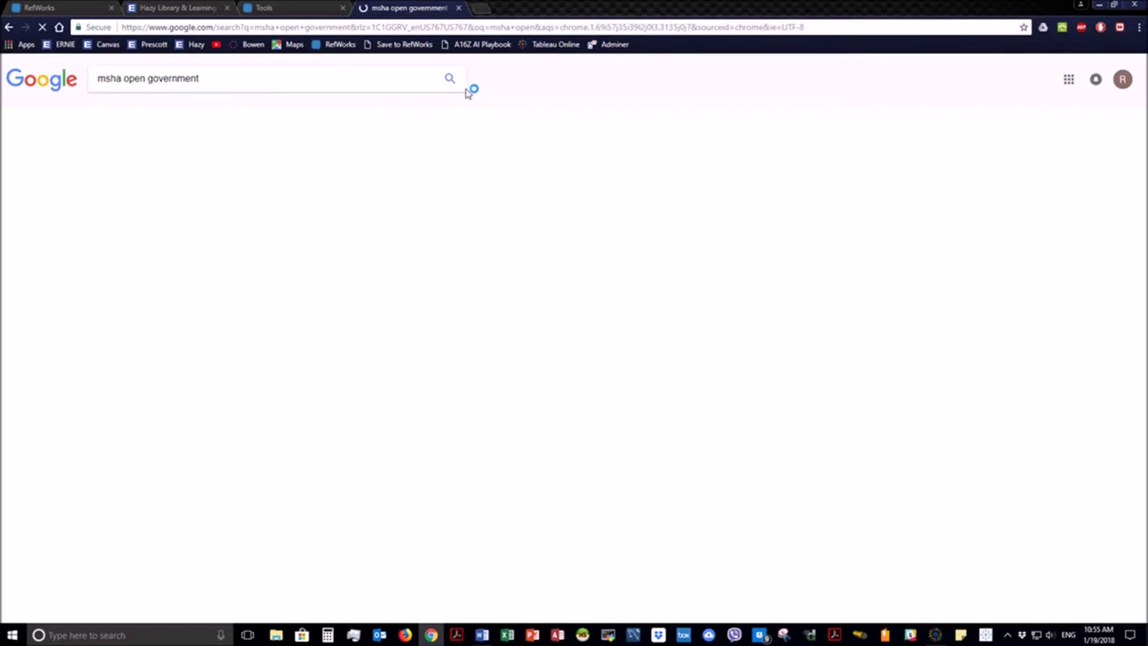
pyautogui.click(288, 167)
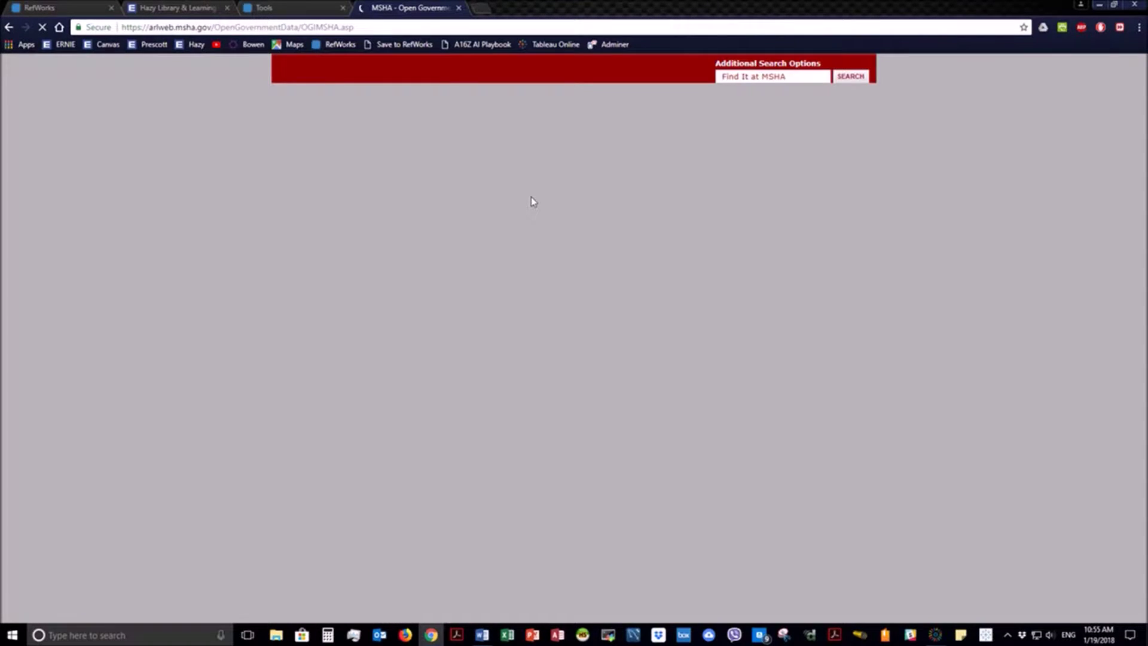
pyautogui.scroll(-5, 568, 359)
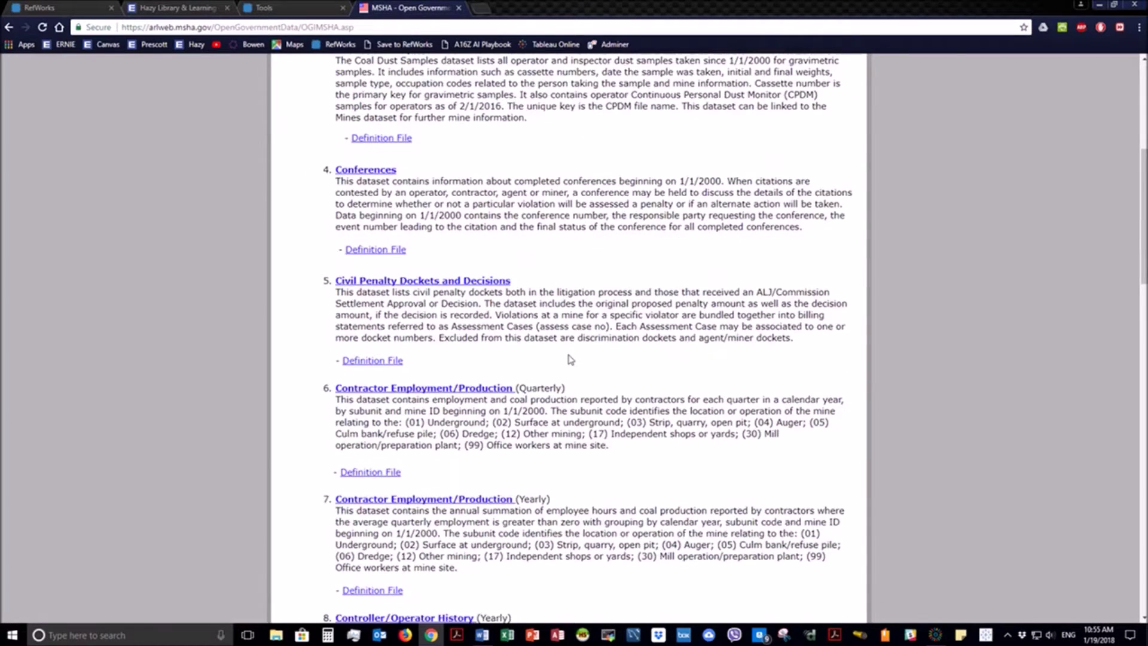
pyautogui.scroll(5, 570, 359)
# Capture the MSHA data sets page with Save to RefWorks and set its type of reference to Web Page
pyautogui.click(294, 8)
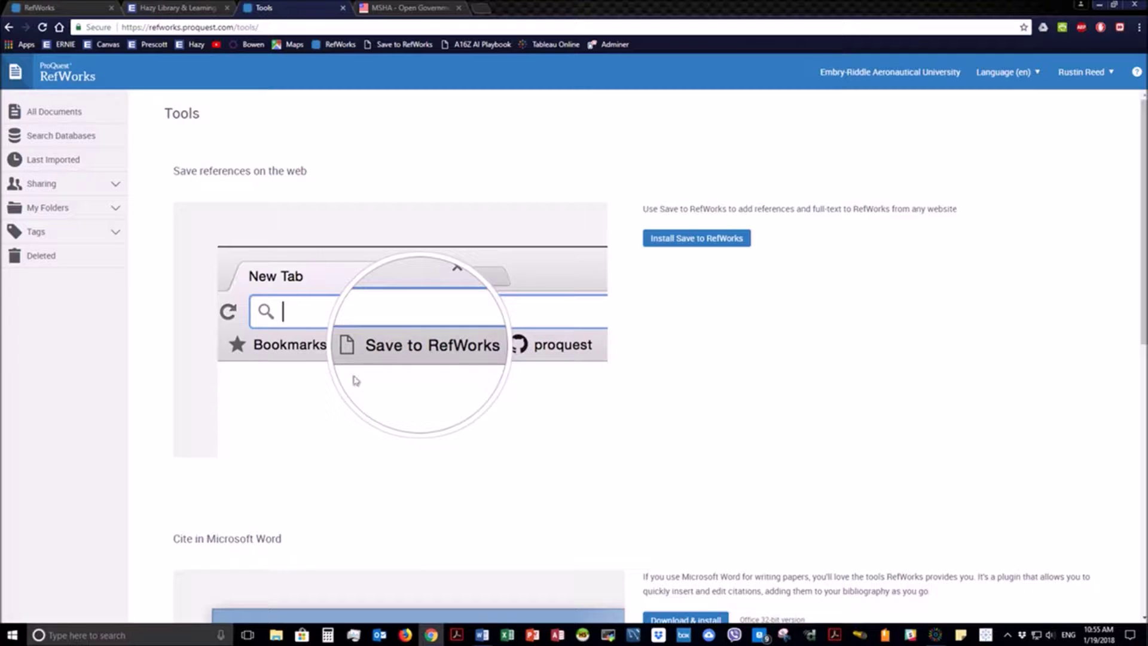
pyautogui.click(418, 8)
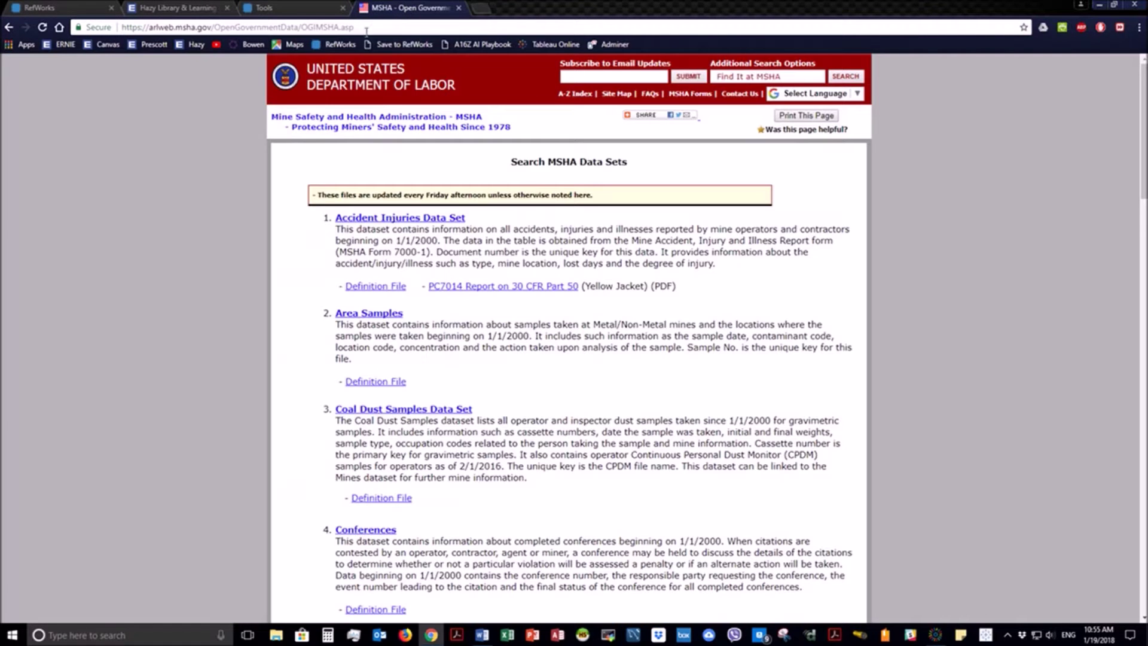
pyautogui.click(394, 45)
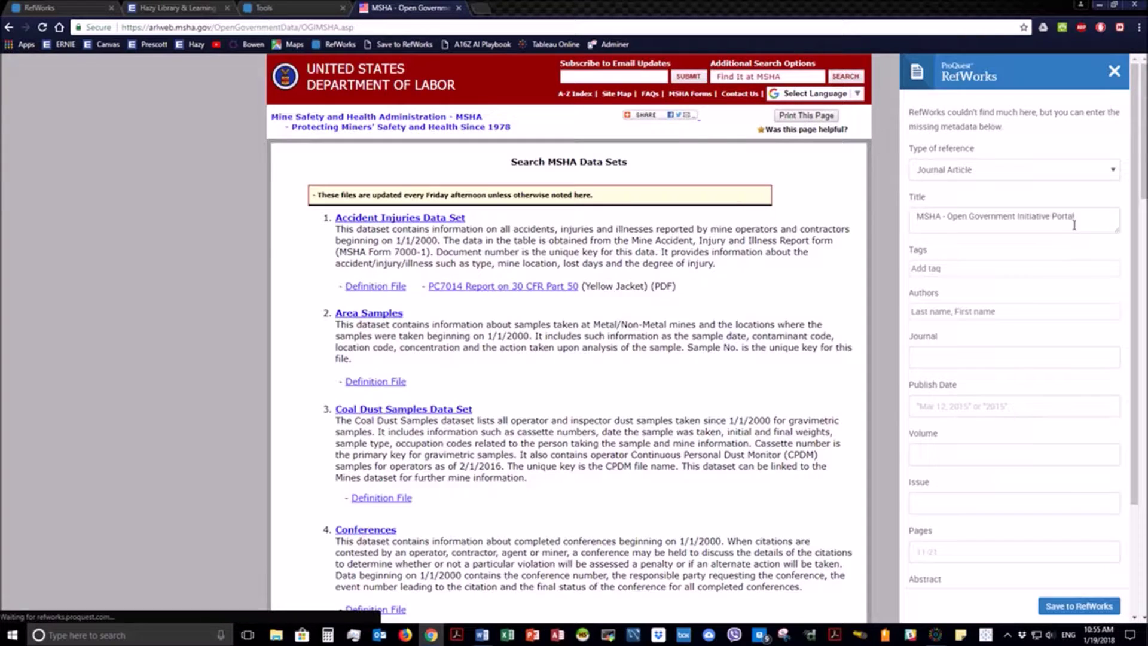
pyautogui.scroll(-5, 986, 358)
pyautogui.scroll(3, 994, 302)
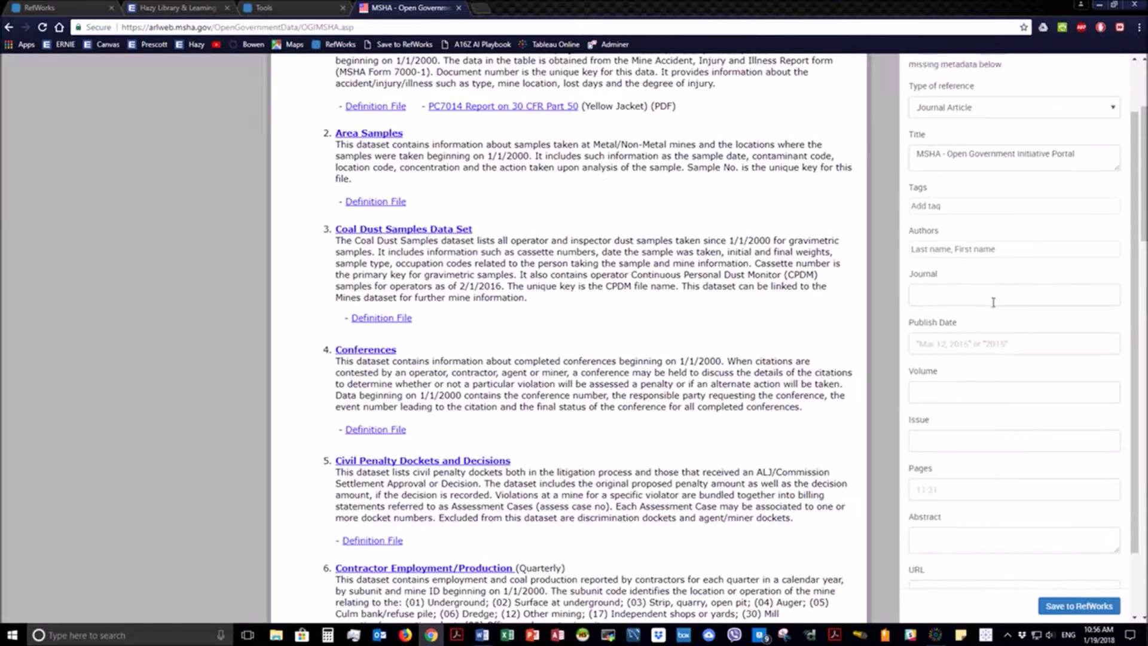
pyautogui.click(1118, 172)
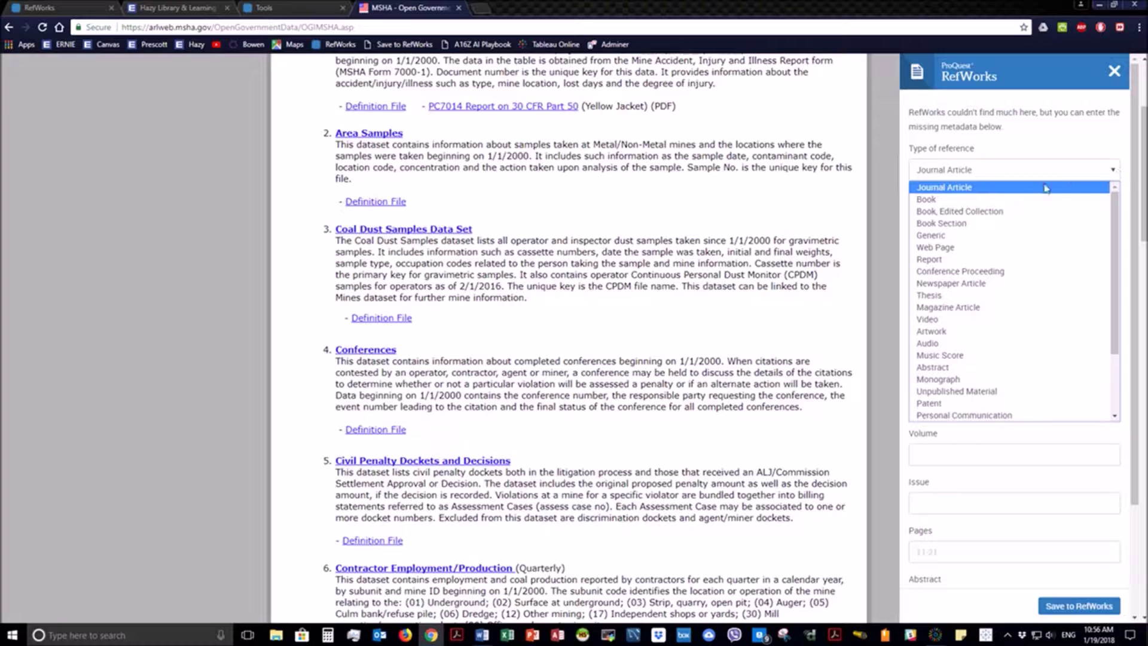
pyautogui.click(981, 247)
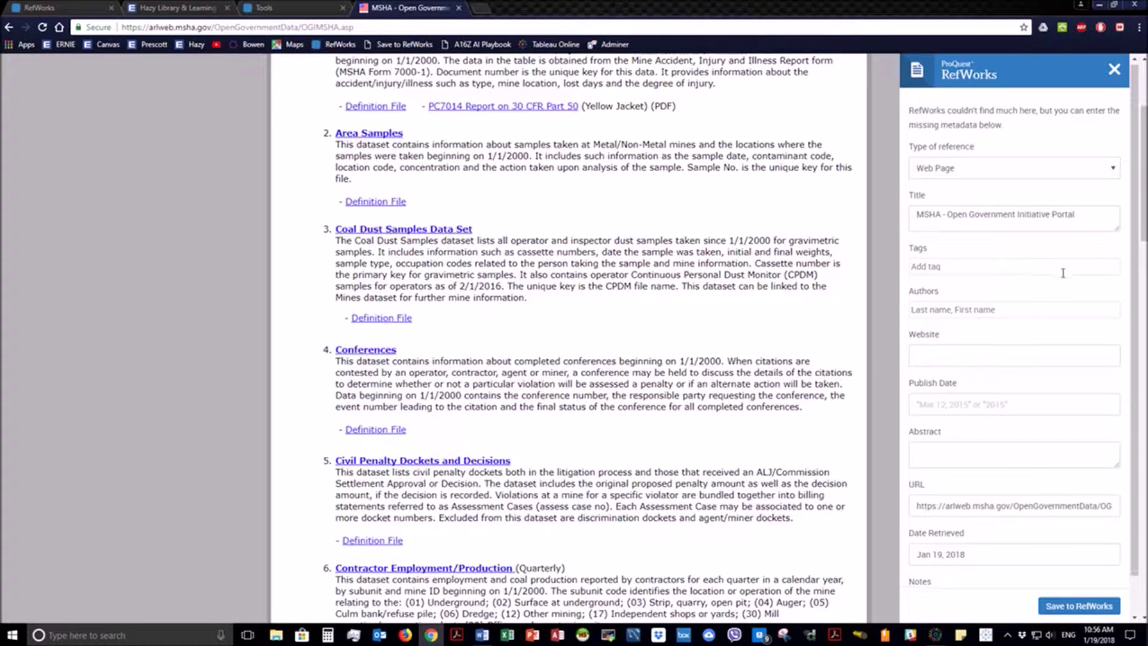
# Review the captured title, URL and other metadata fields of the MSHA web page reference and save it to RefWorks
pyautogui.scroll(-1, 1058, 271)
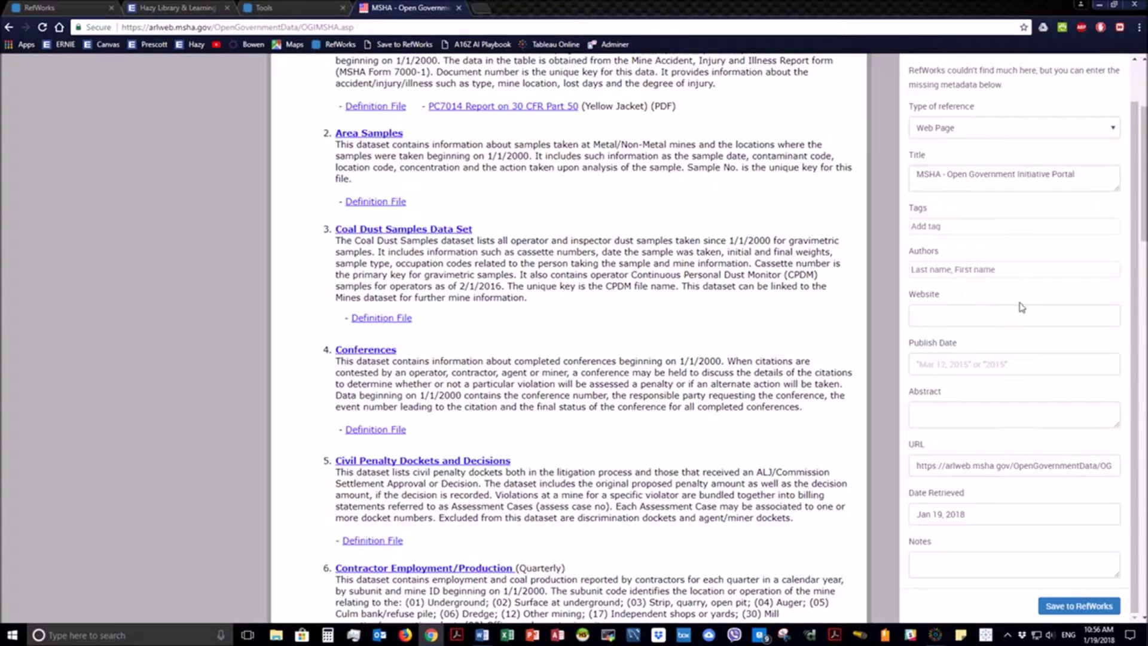
pyautogui.scroll(-1, 1021, 308)
pyautogui.scroll(-1, 980, 326)
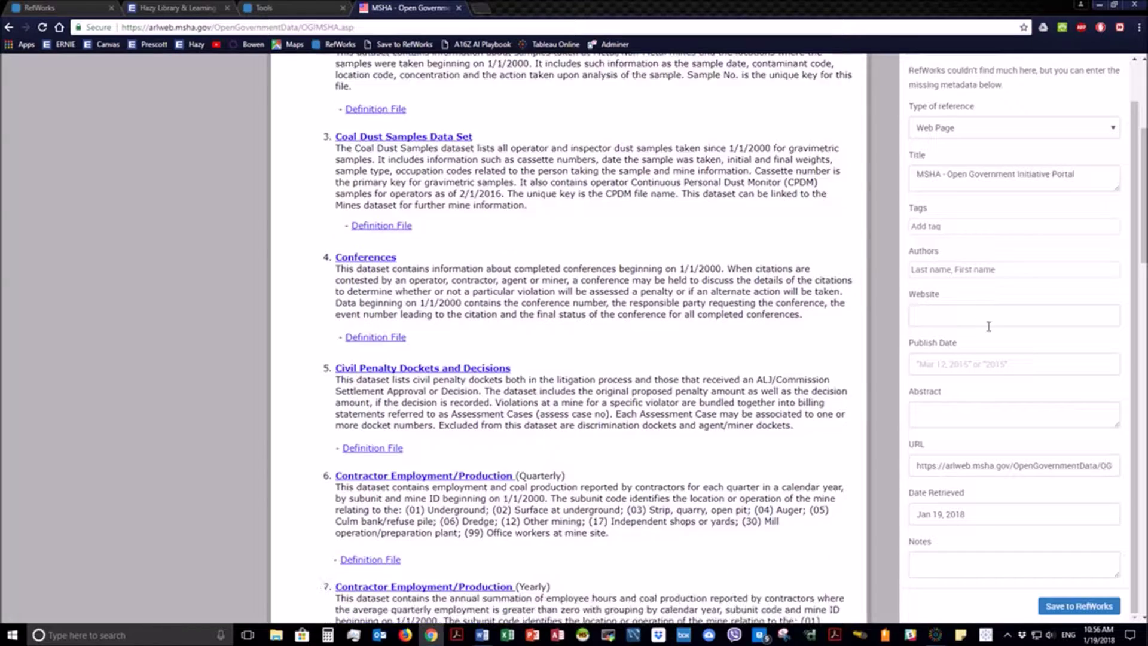
pyautogui.scroll(5, 557, 238)
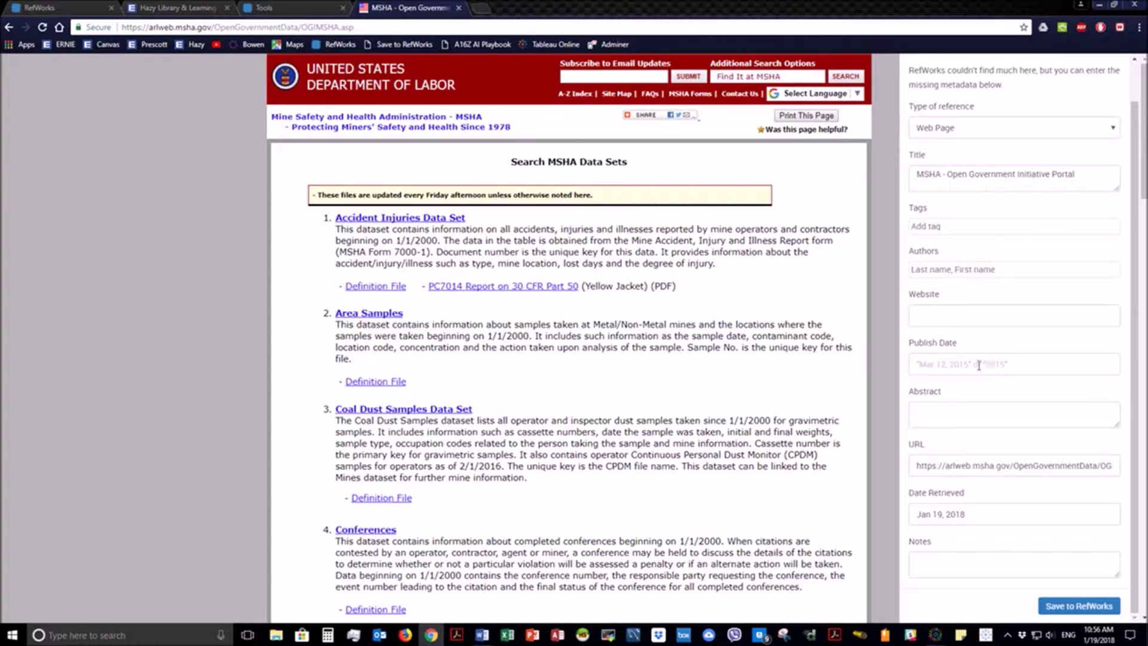
pyautogui.scroll(-2, 959, 397)
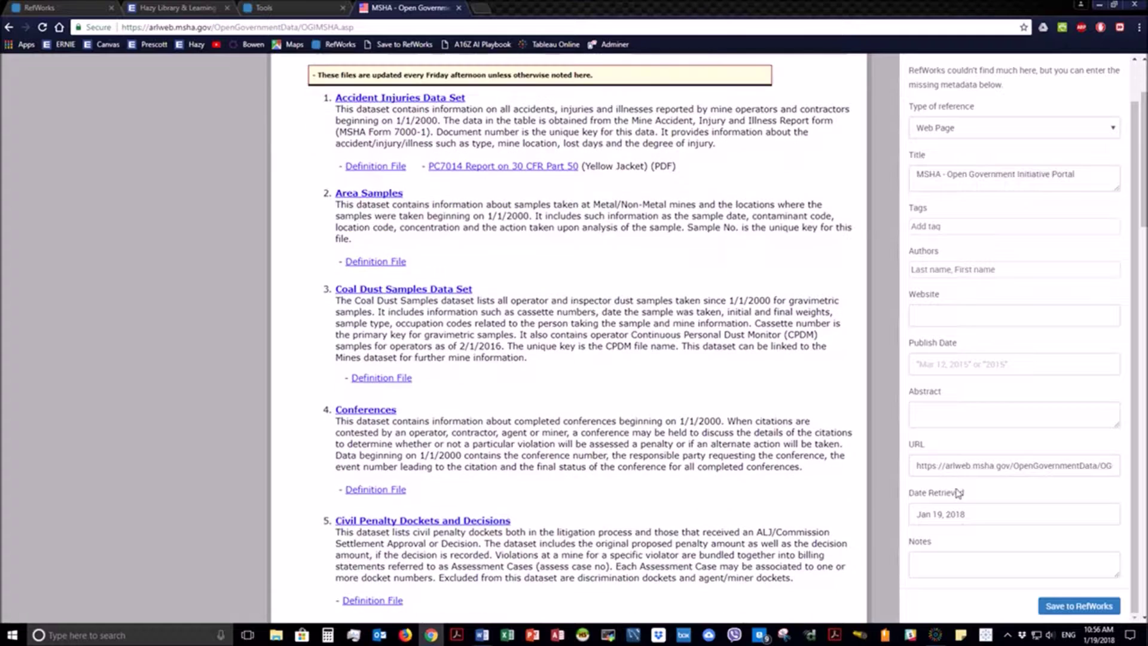
pyautogui.scroll(1, 1006, 465)
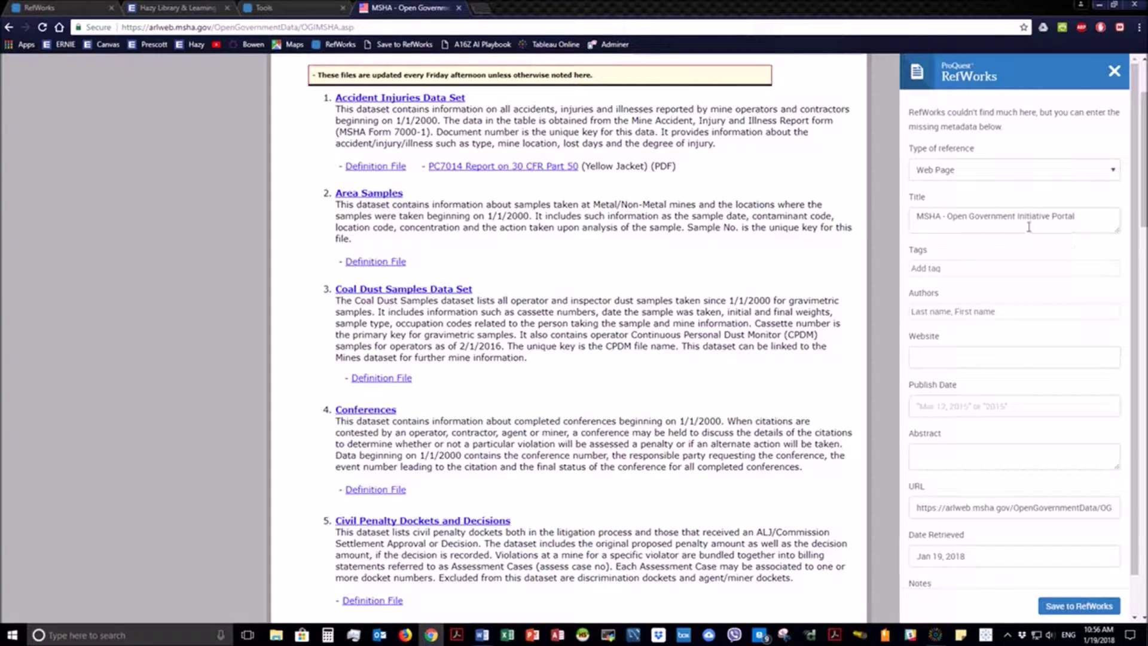
pyautogui.moveTo(1086, 215); pyautogui.dragTo(914, 216)
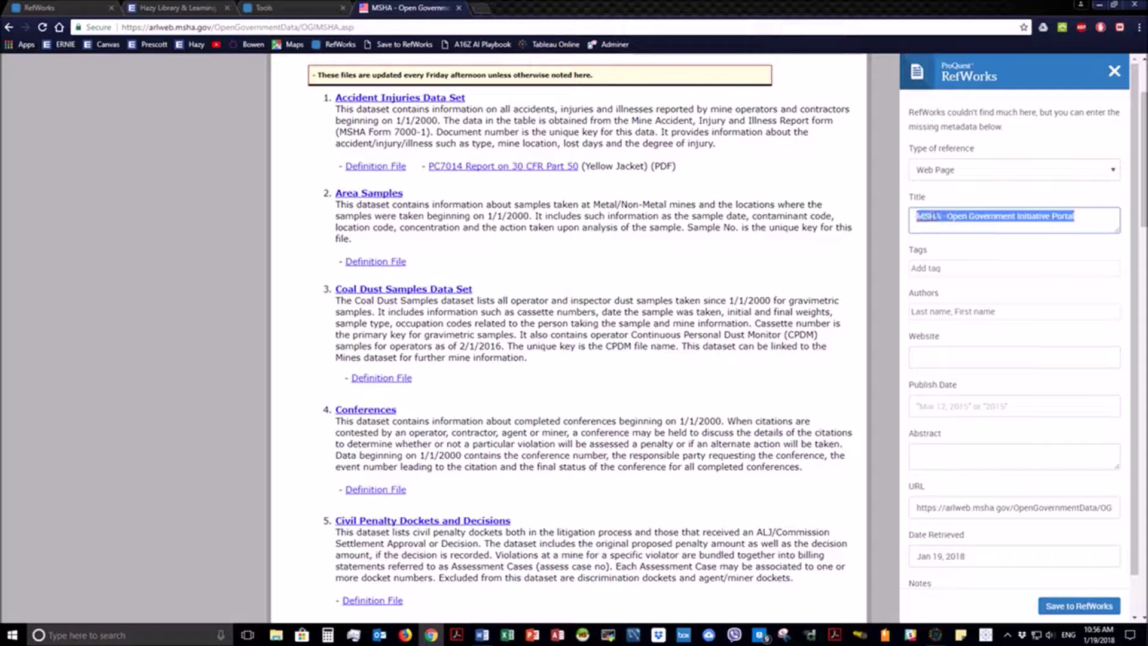
pyautogui.click(967, 215)
pyautogui.click(1093, 606)
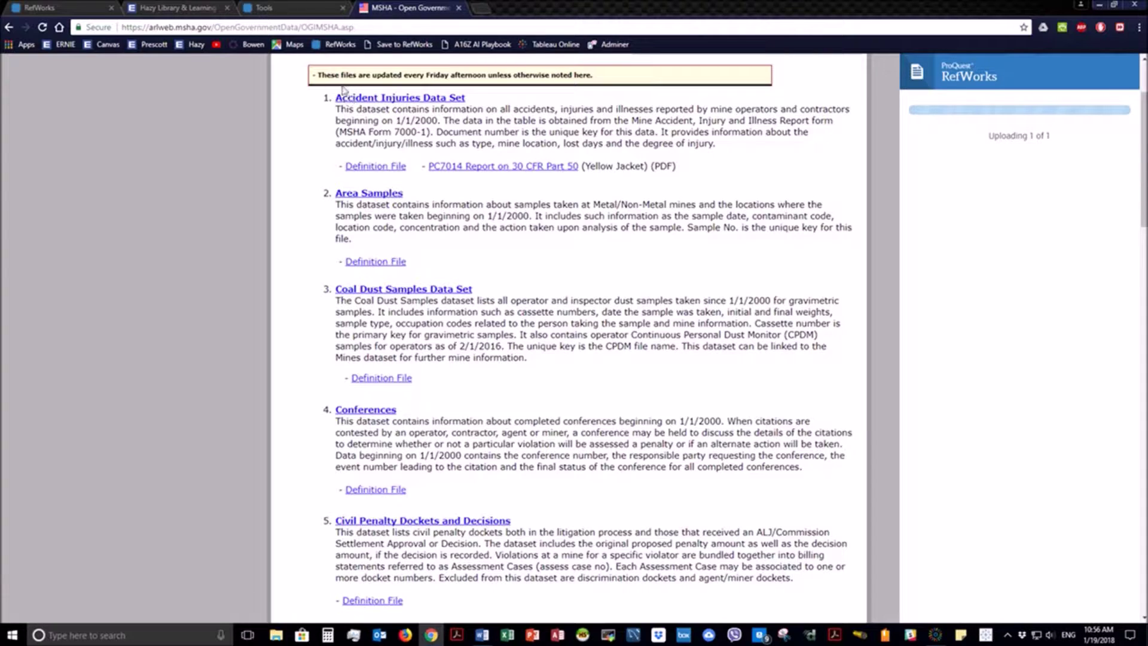
# Start downloading the 32-bit Office version of the RefWorks citation plugin from the Tools page, and cancel the download
pyautogui.click(281, 12)
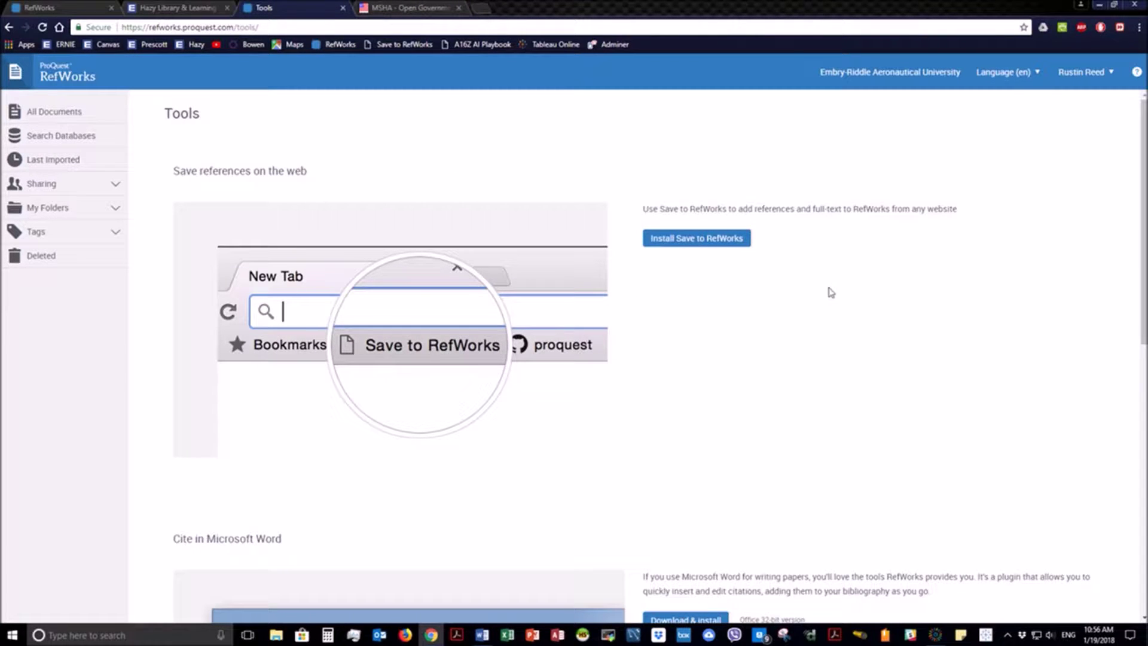
pyautogui.scroll(-5, 709, 341)
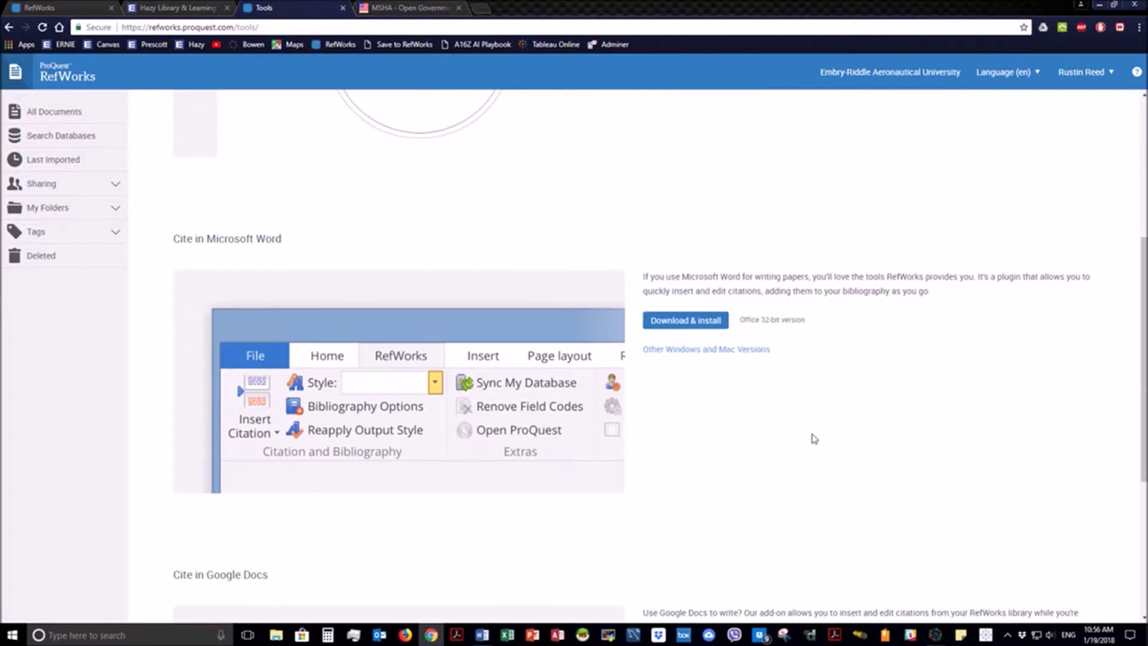
pyautogui.scroll(-1, 816, 433)
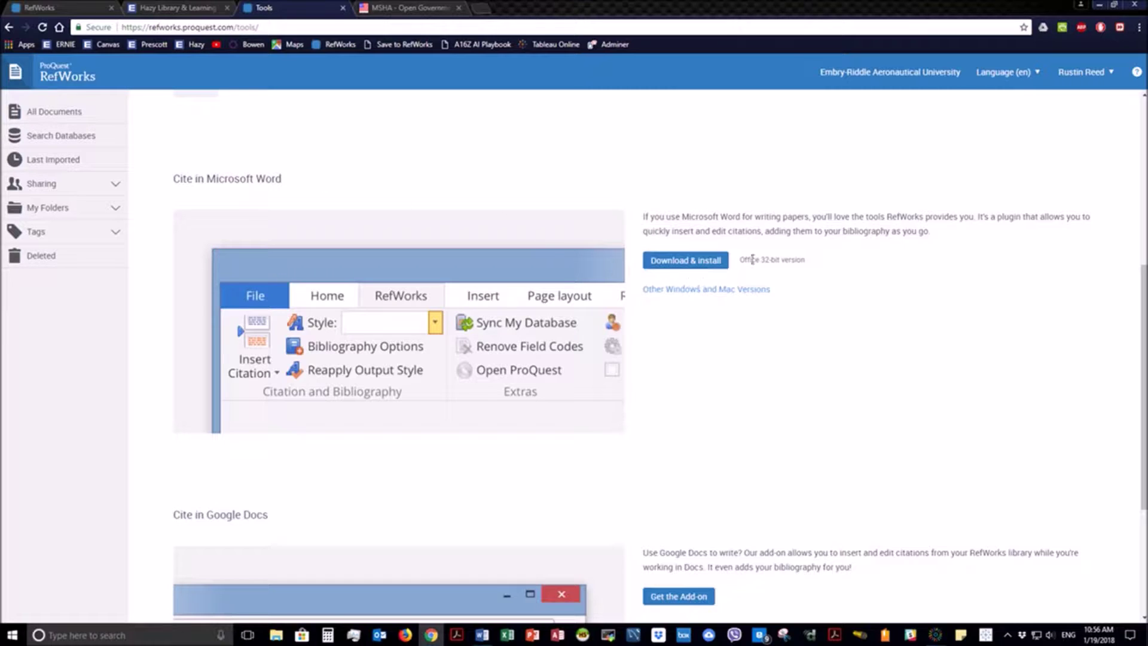
pyautogui.click(687, 261)
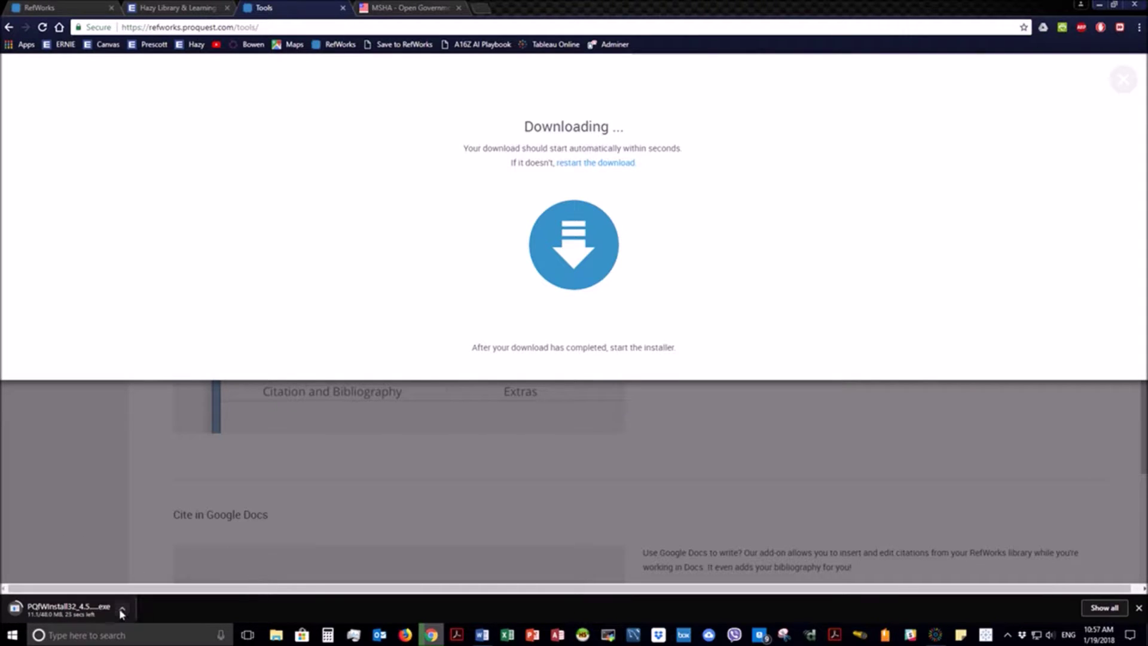
pyautogui.click(1122, 79)
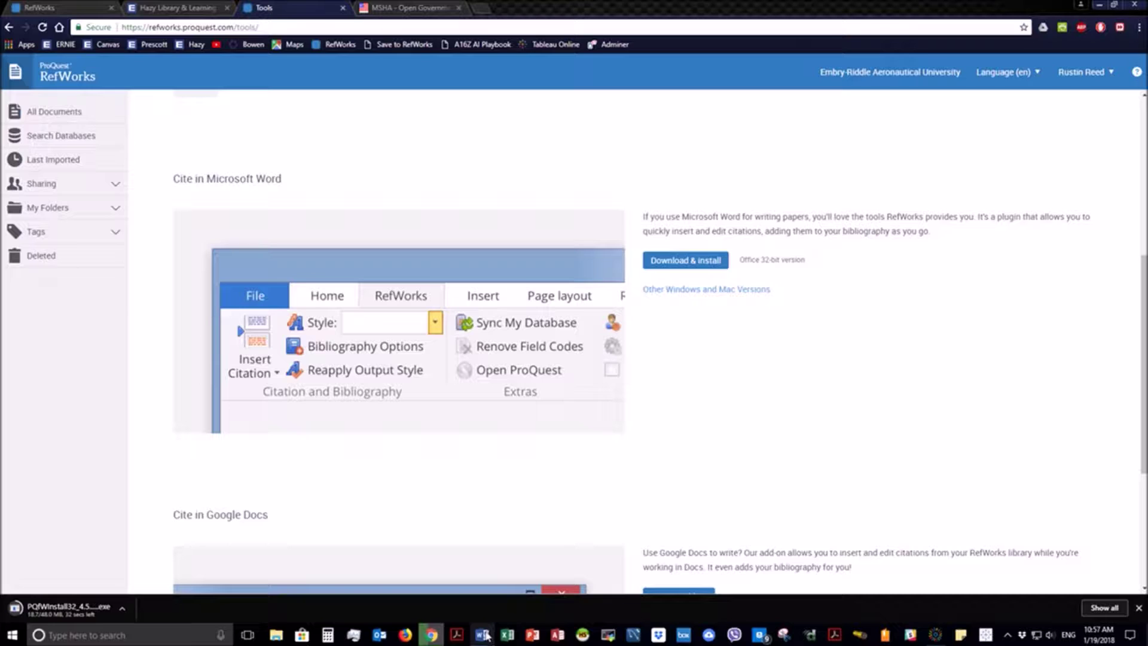
pyautogui.click(122, 608)
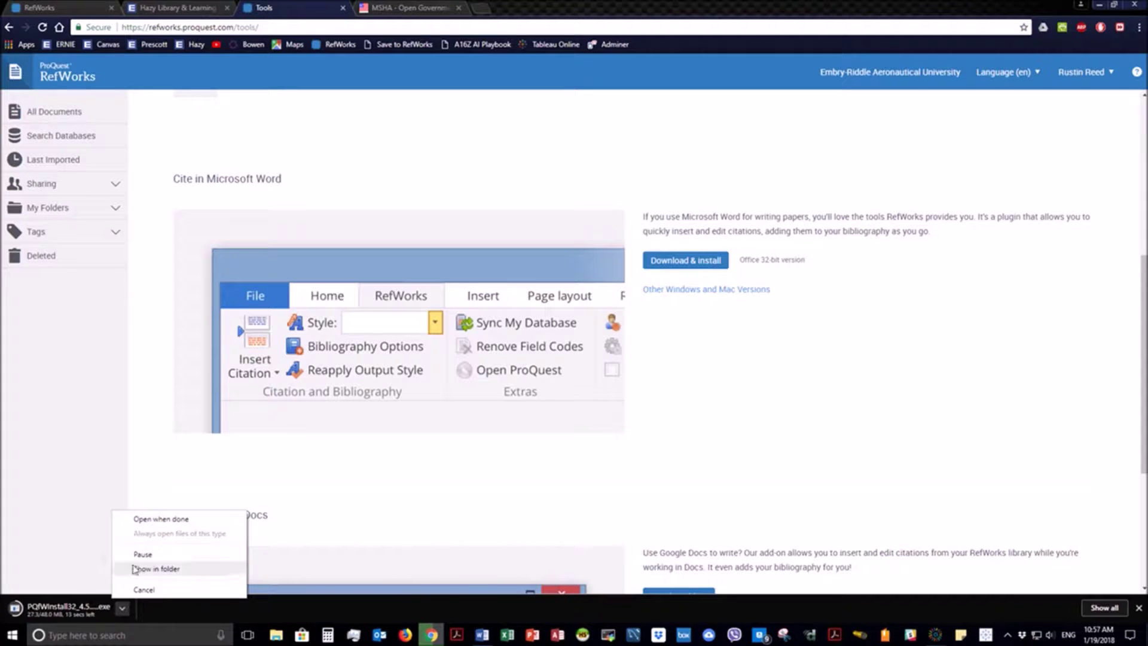
pyautogui.click(142, 589)
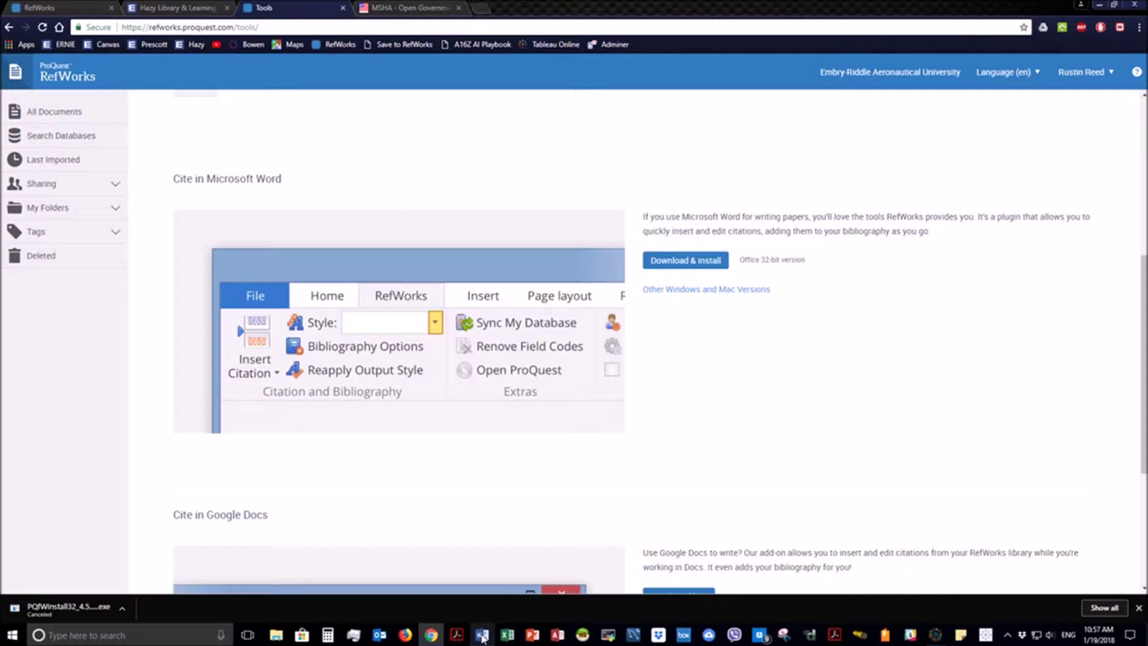
# View the RefWorks commands in the open Word document, and review the Word and Google Docs citation tools on the RefWorks Tools page
pyautogui.click(483, 636)
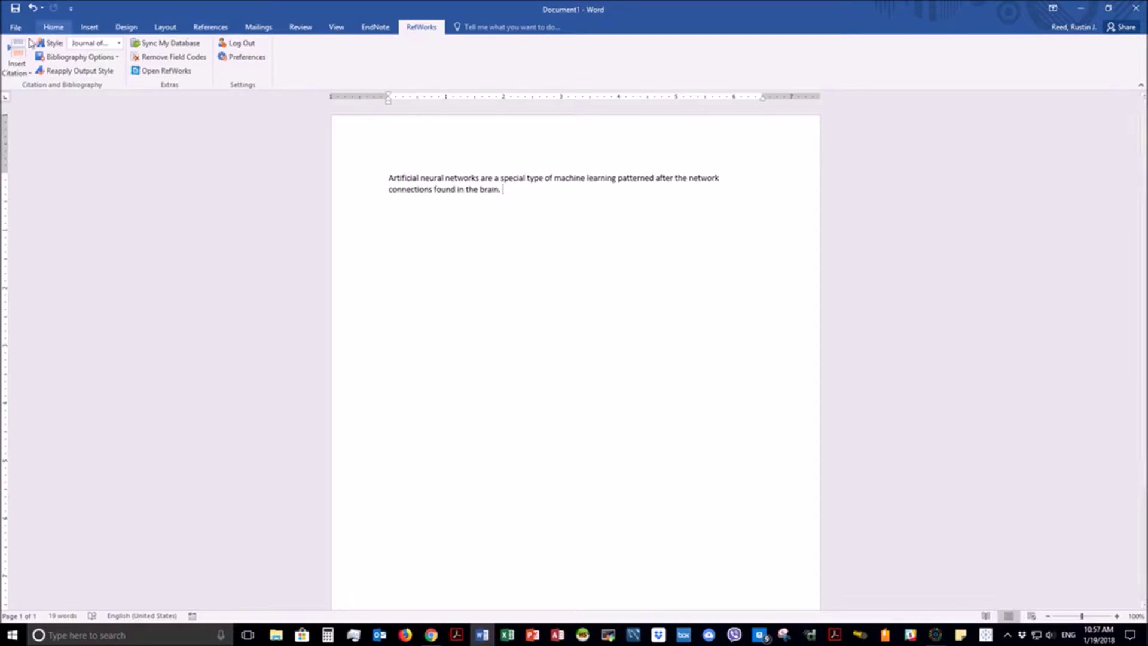
pyautogui.click(1082, 10)
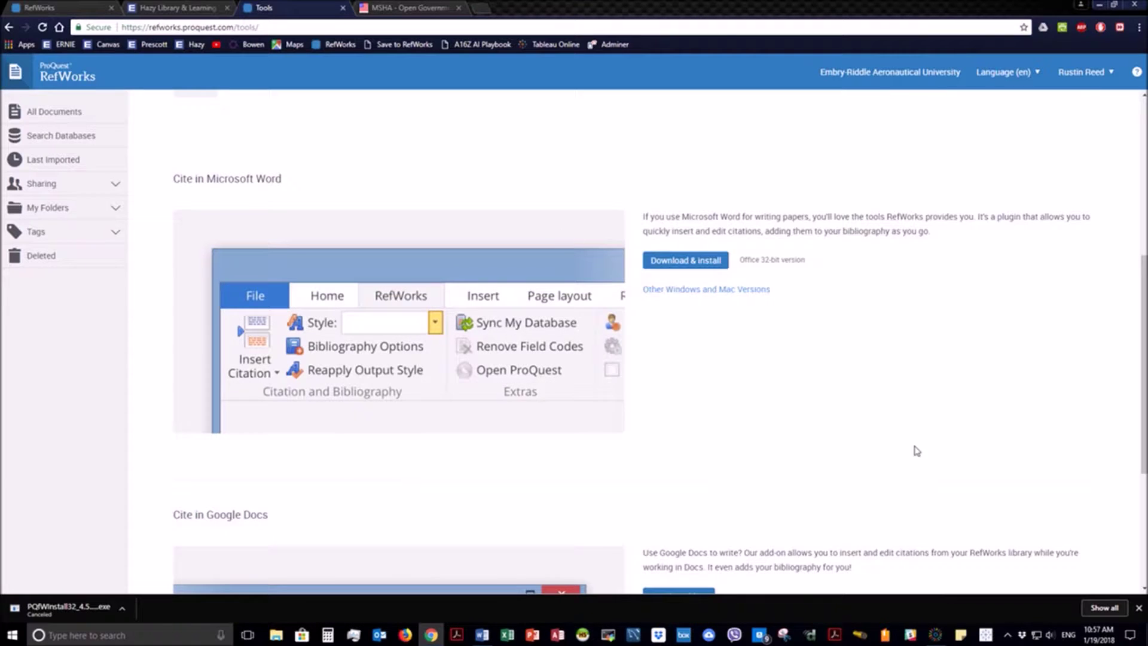
pyautogui.scroll(5, 848, 464)
pyautogui.scroll(-6, 847, 467)
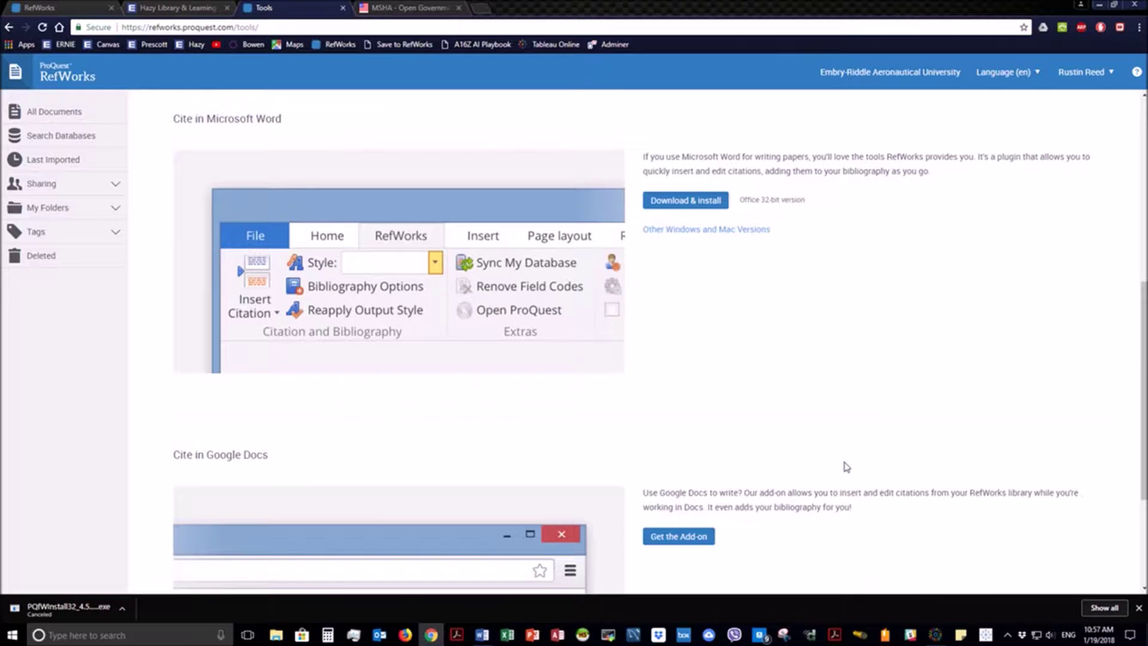
pyautogui.scroll(-3, 846, 467)
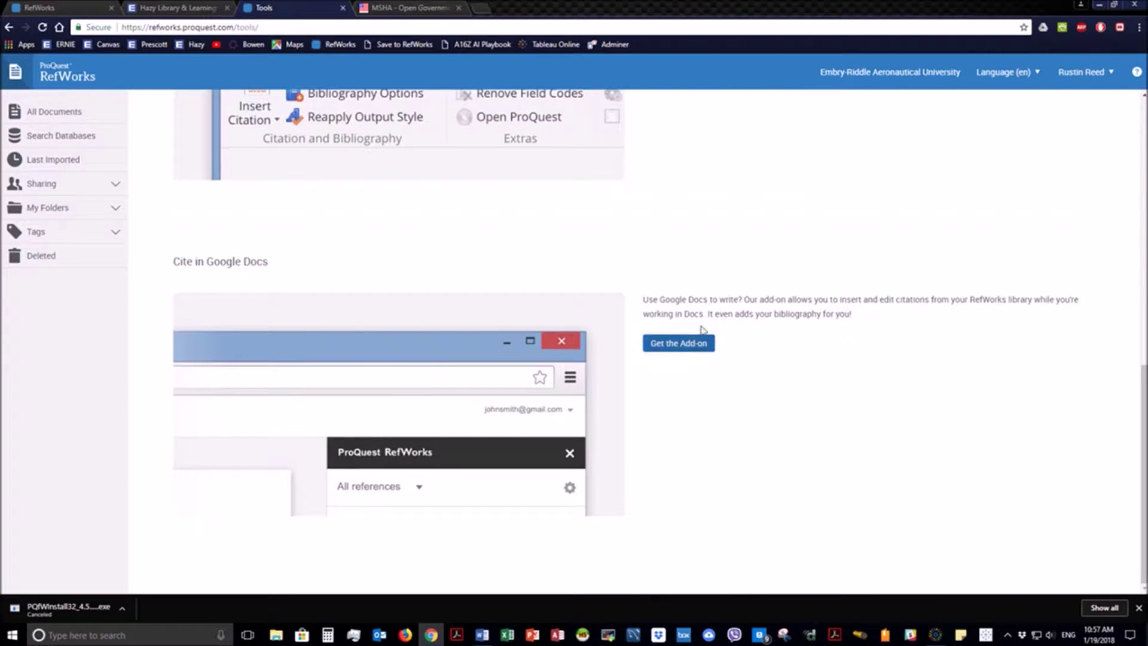
pyautogui.scroll(10, 773, 389)
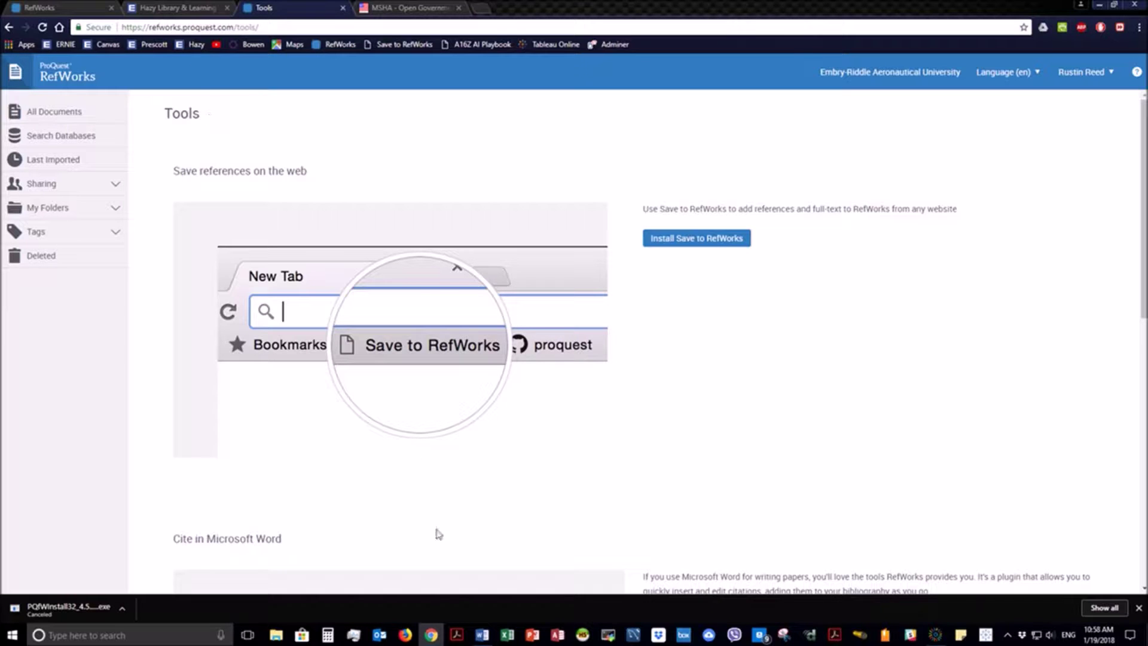
# Switch to Word, review the sentence about artificial neural networks as the text to cite, and return to the browser
pyautogui.click(479, 633)
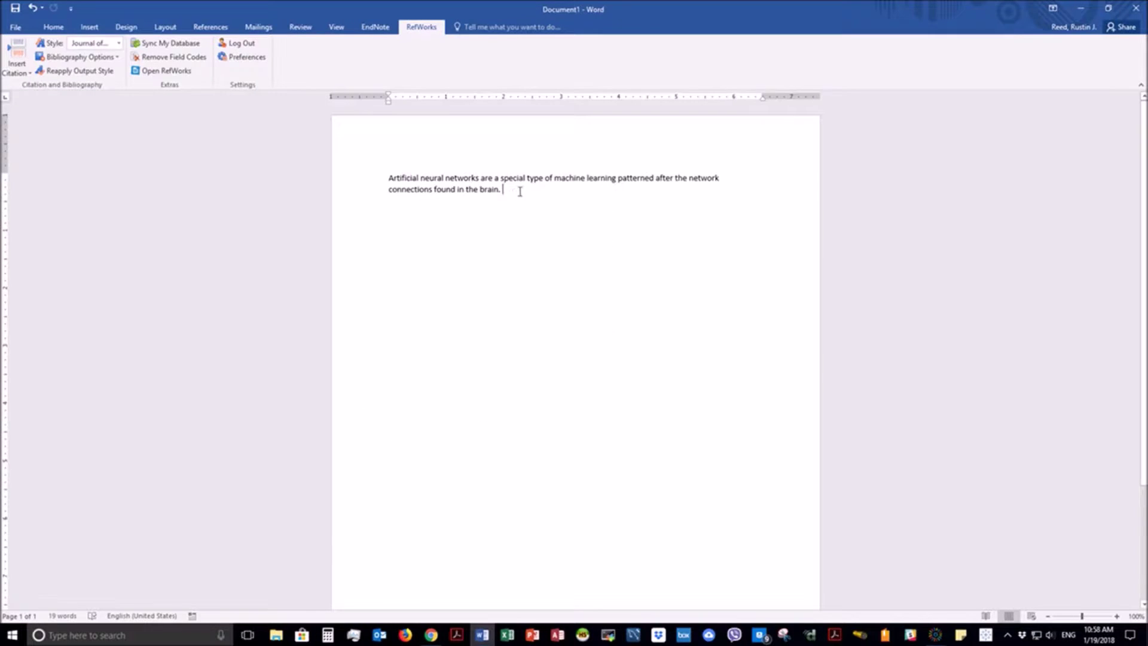
pyautogui.moveTo(520, 192); pyautogui.dragTo(371, 177)
pyautogui.click(538, 192)
pyautogui.click(1078, 12)
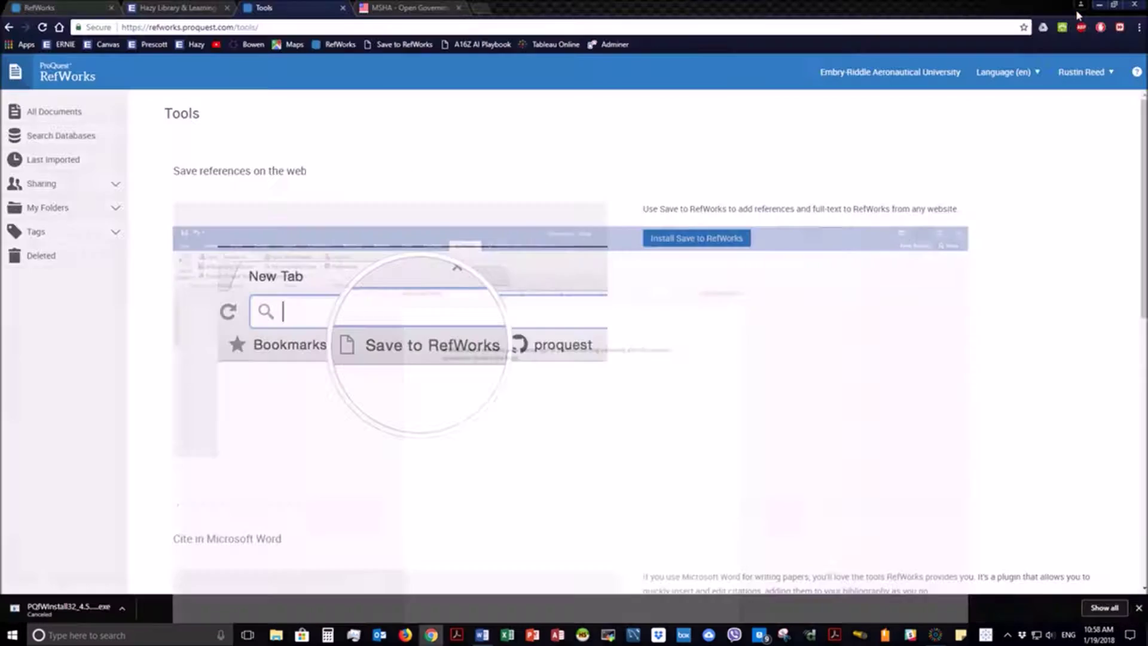
# Search EAGLEsearch on the Hazy Library home page for "artificial neural networks"
pyautogui.click(178, 8)
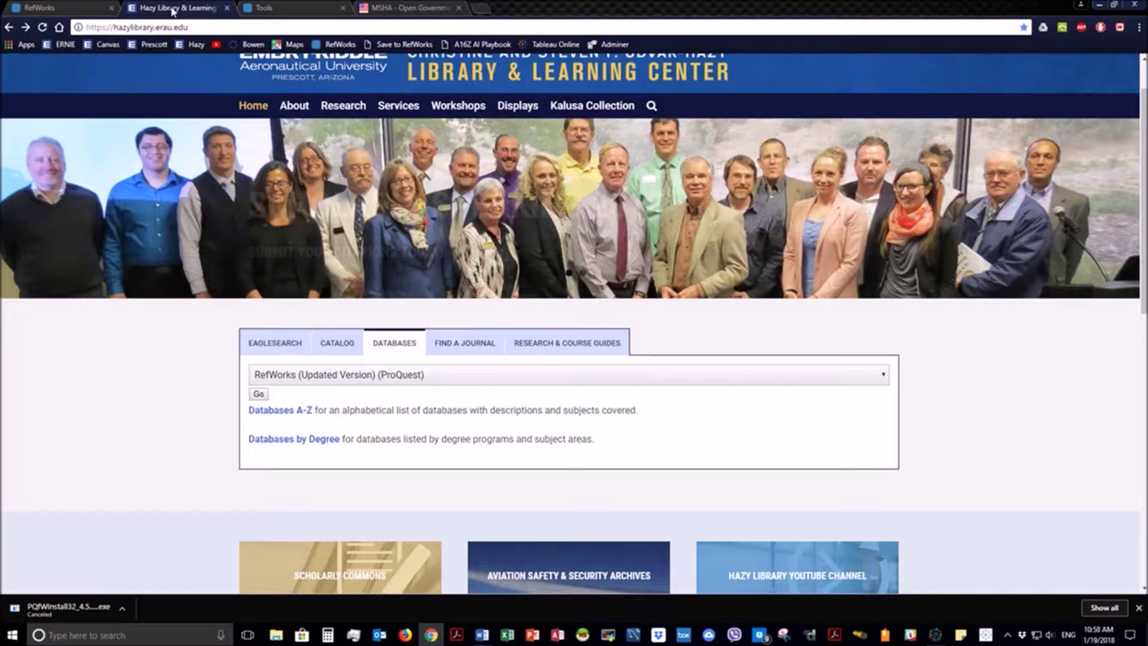
pyautogui.click(281, 338)
pyautogui.click(283, 393)
pyautogui.write('artif')
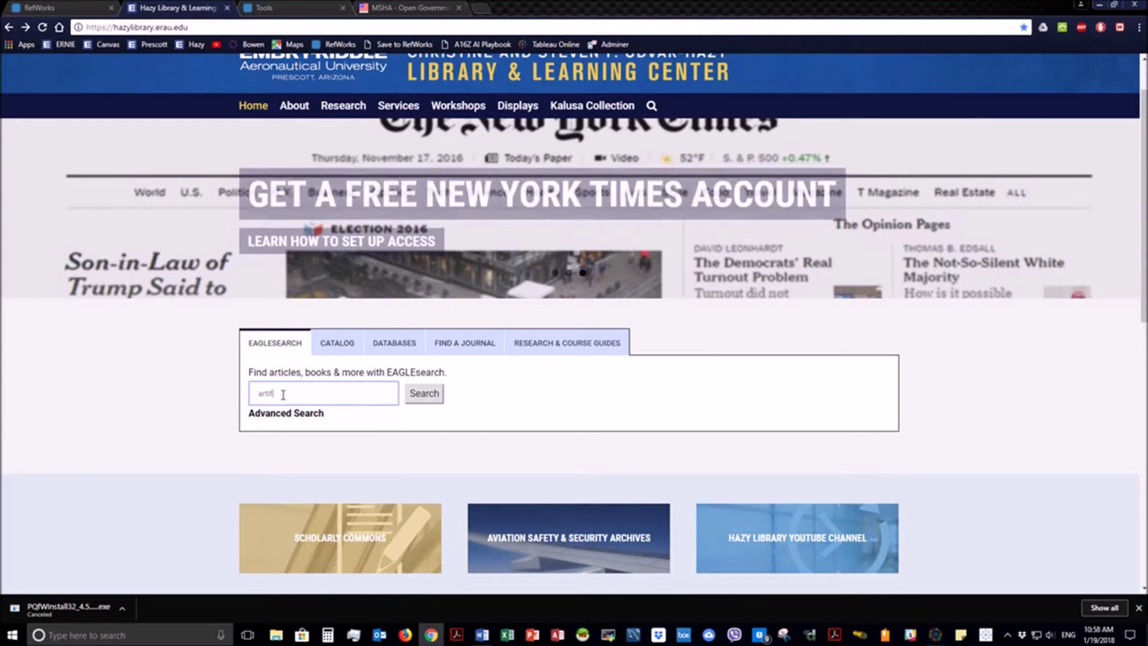
pyautogui.write('icial neural networks')
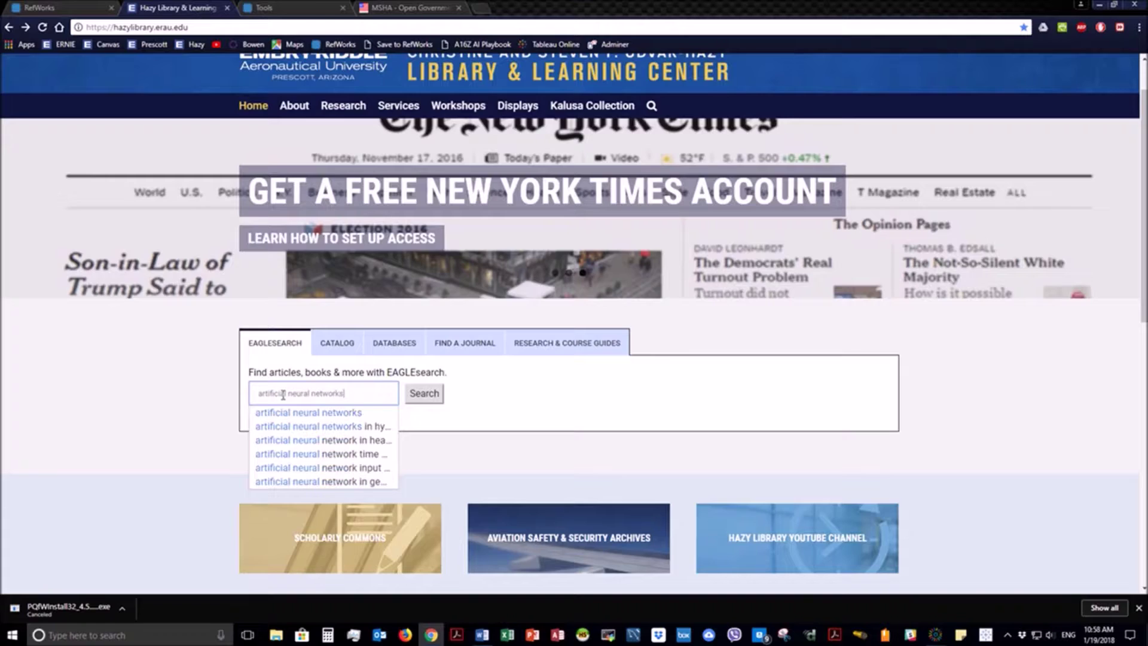
pyautogui.press('Return')
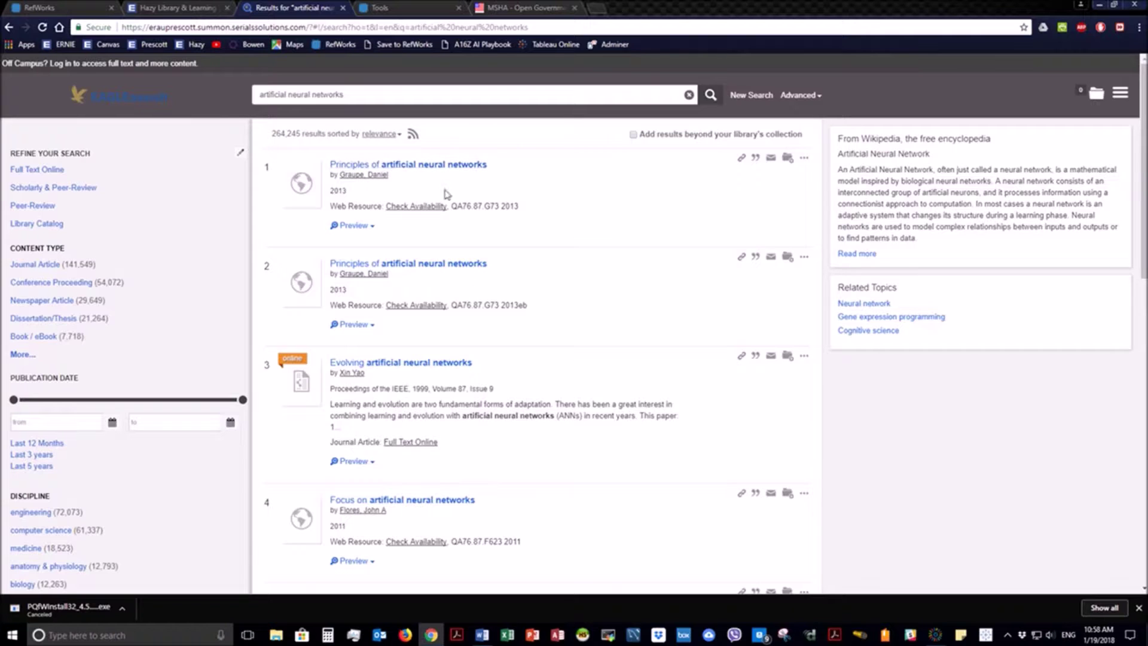
# Open the catalog record of the first result, Principles of artificial neural networks, and open its ebook for online reading through the all-other-users link
pyautogui.click(416, 205)
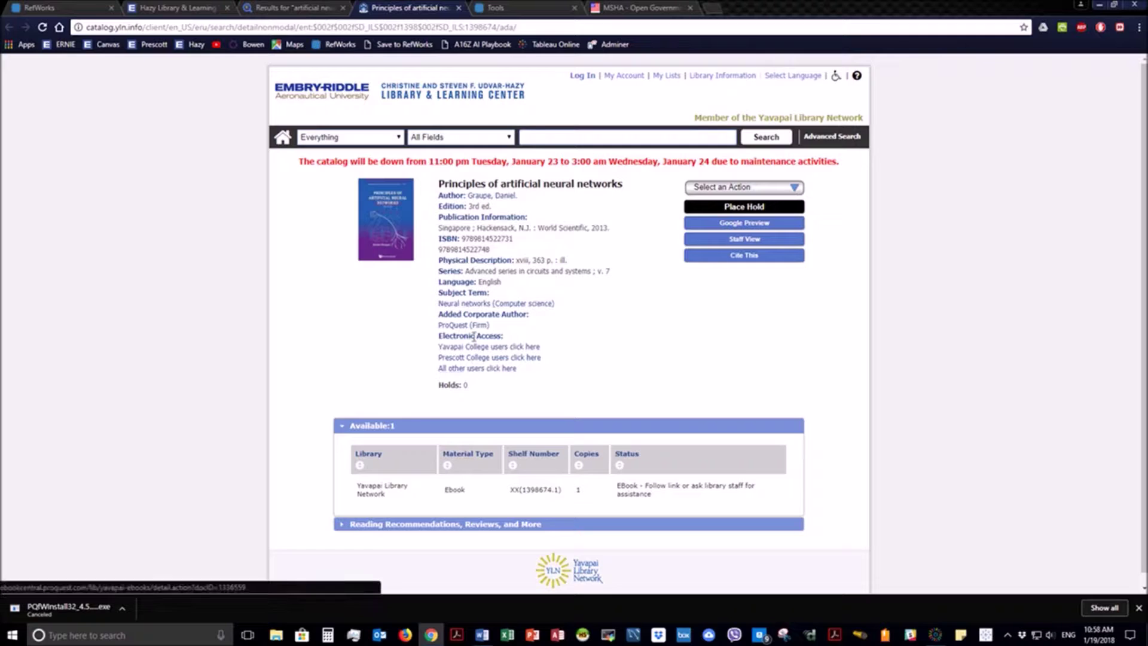
pyautogui.moveTo(505, 336)
pyautogui.mouseDown()
pyautogui.moveTo(434, 342)
pyautogui.moveTo(505, 339)
pyautogui.mouseUp()
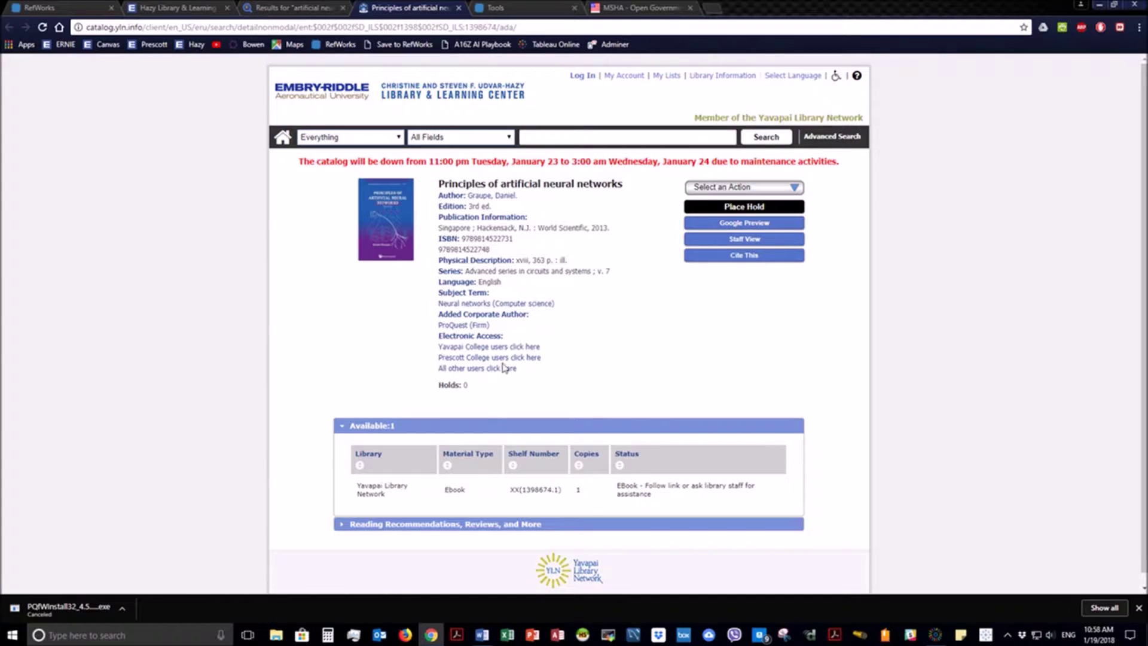
pyautogui.click(503, 367)
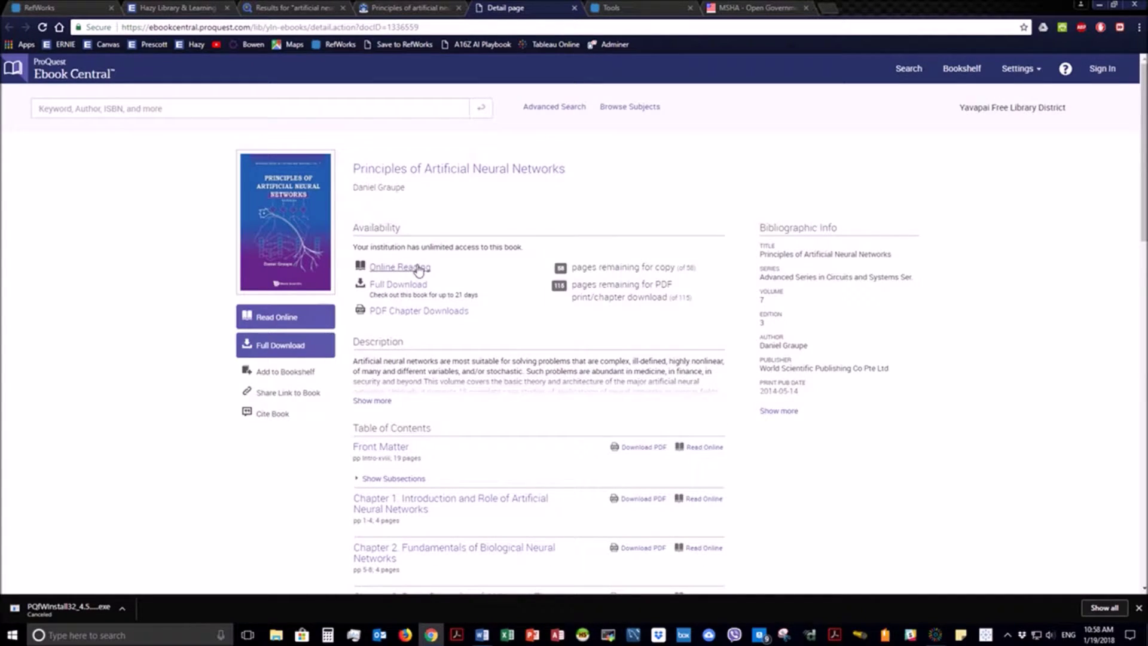
pyautogui.click(411, 269)
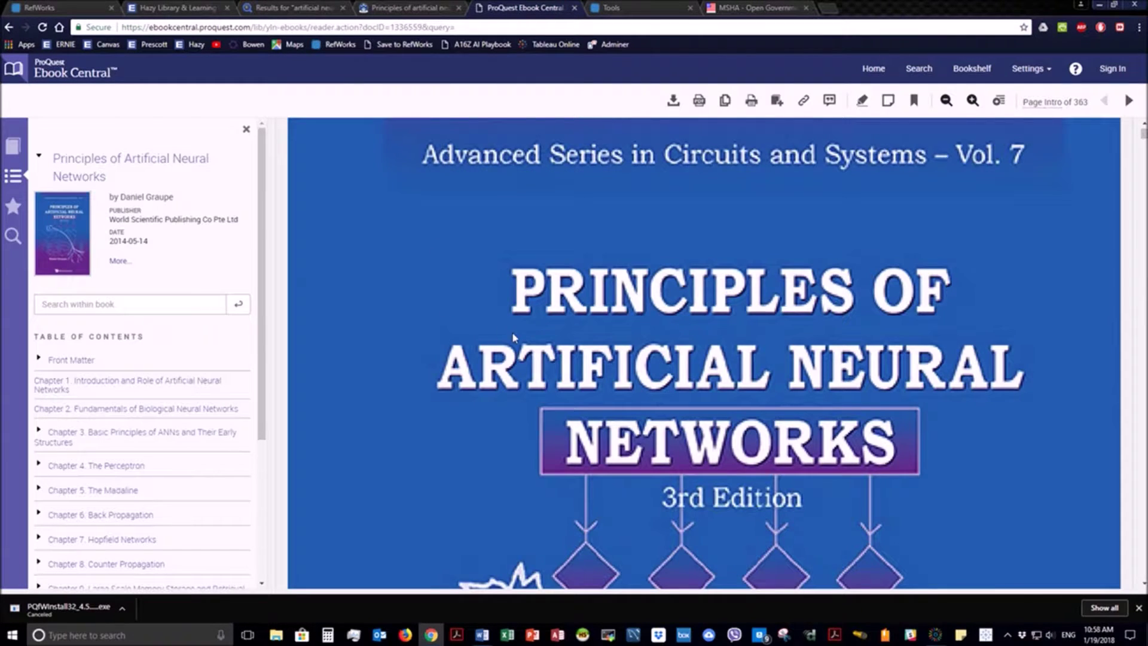
# Open Chapter 3, Basic Principles of ANNs and Their Early Structures, and examine its pages for material supporting the sentence in Word
pyautogui.scroll(-6, 511, 332)
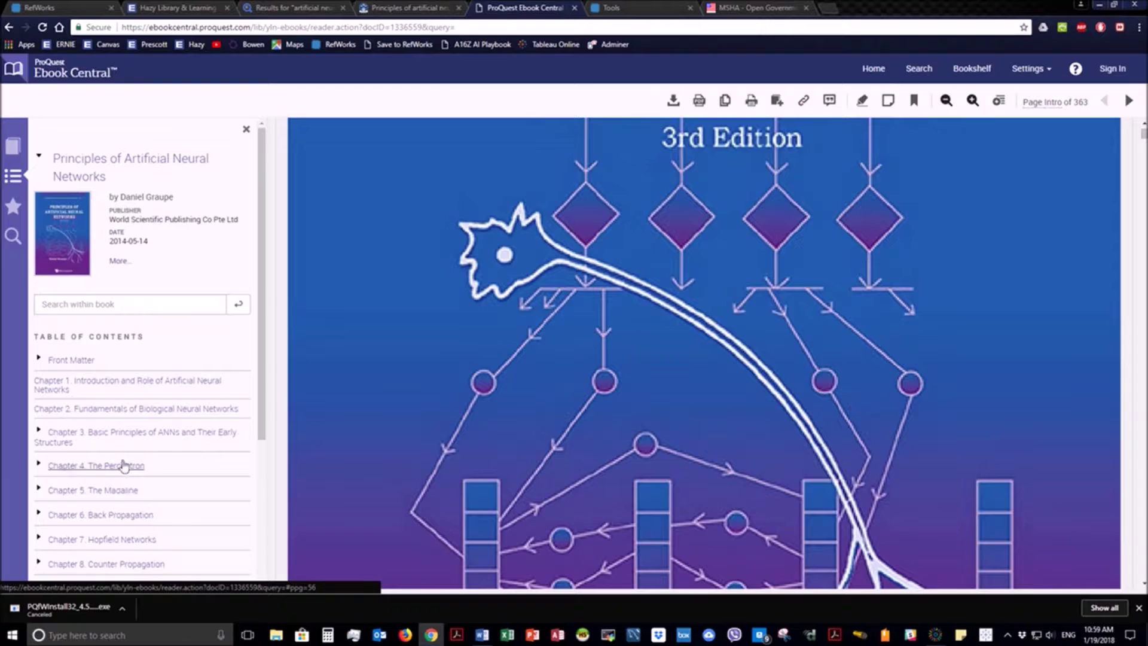
pyautogui.click(126, 440)
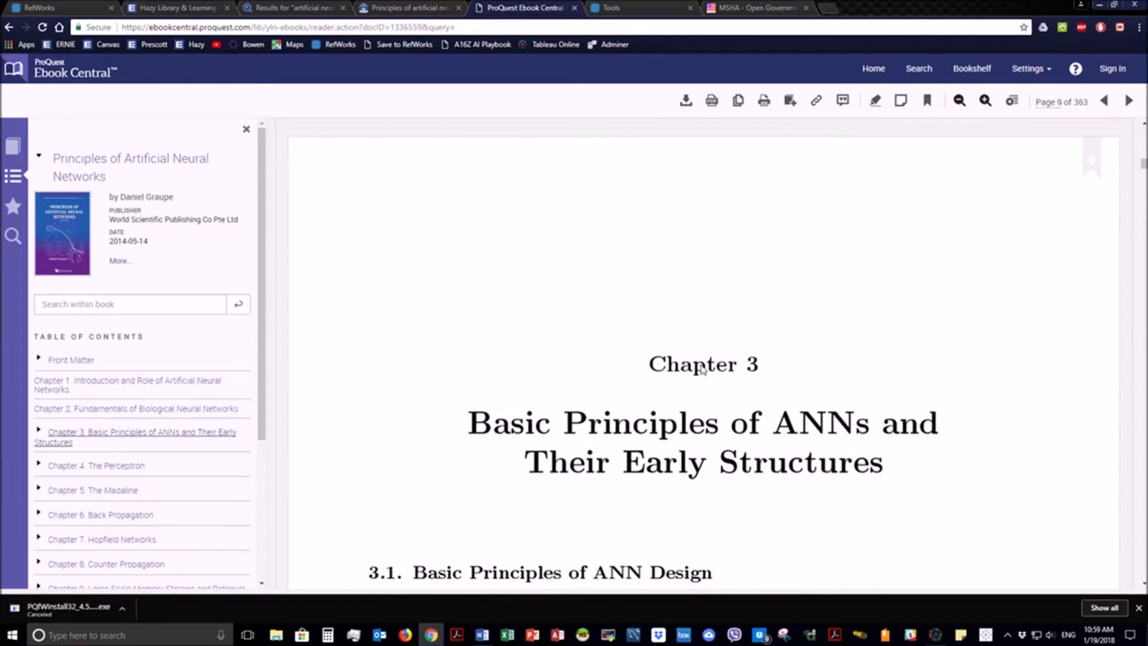
pyautogui.scroll(-5, 704, 371)
pyautogui.scroll(-15, 704, 371)
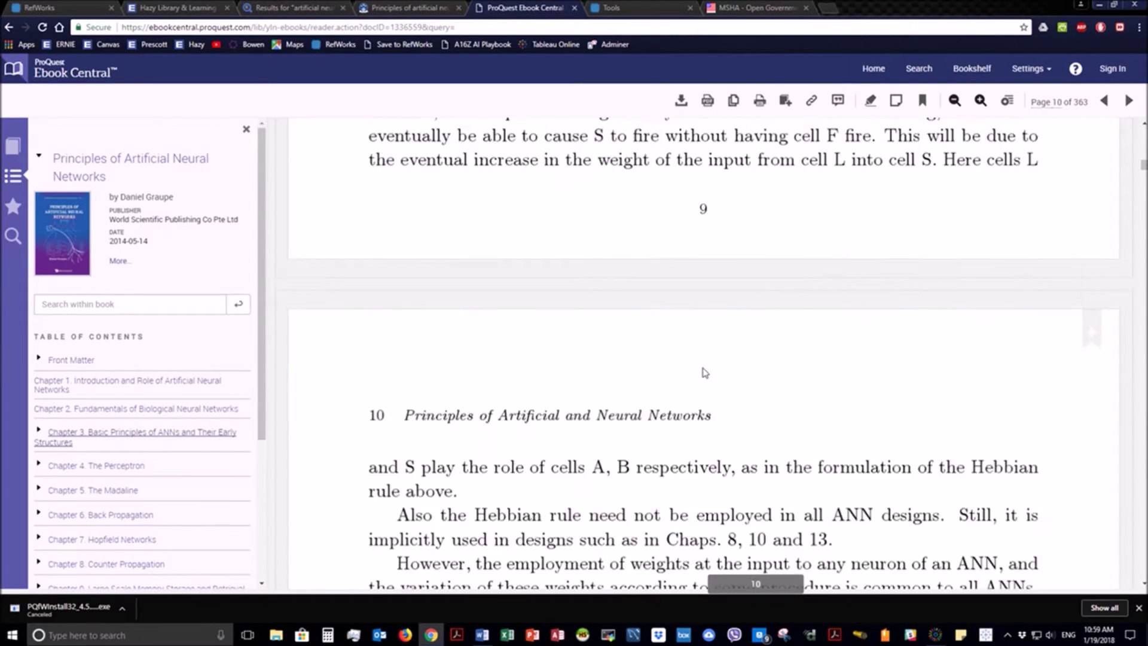
pyautogui.scroll(-15, 704, 372)
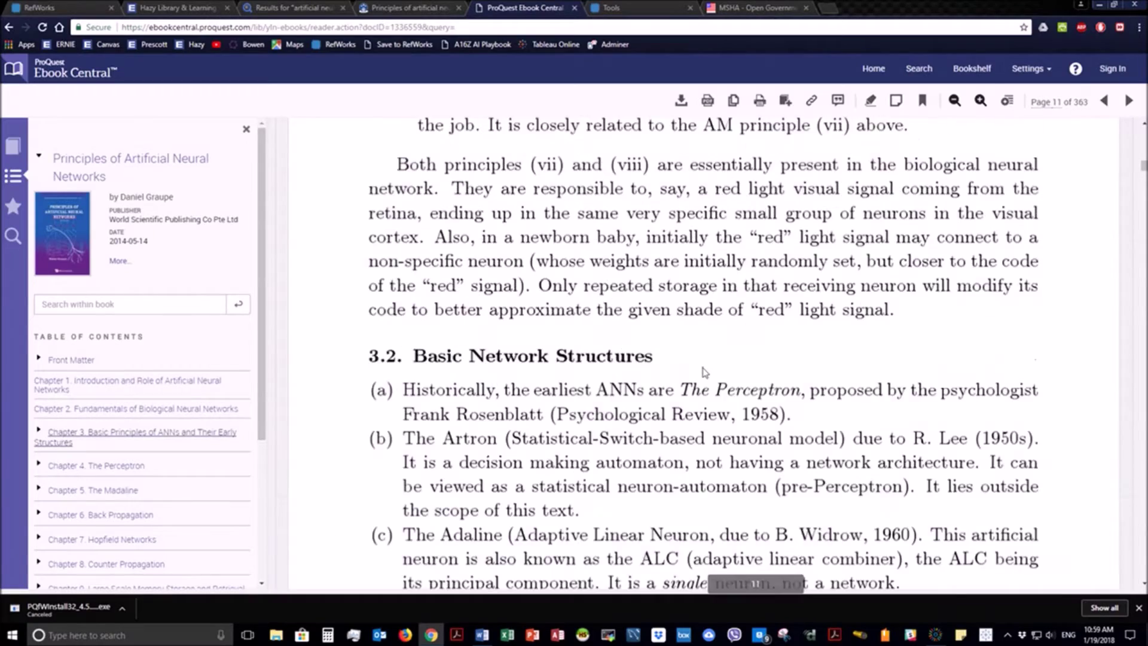
pyautogui.scroll(-15, 704, 371)
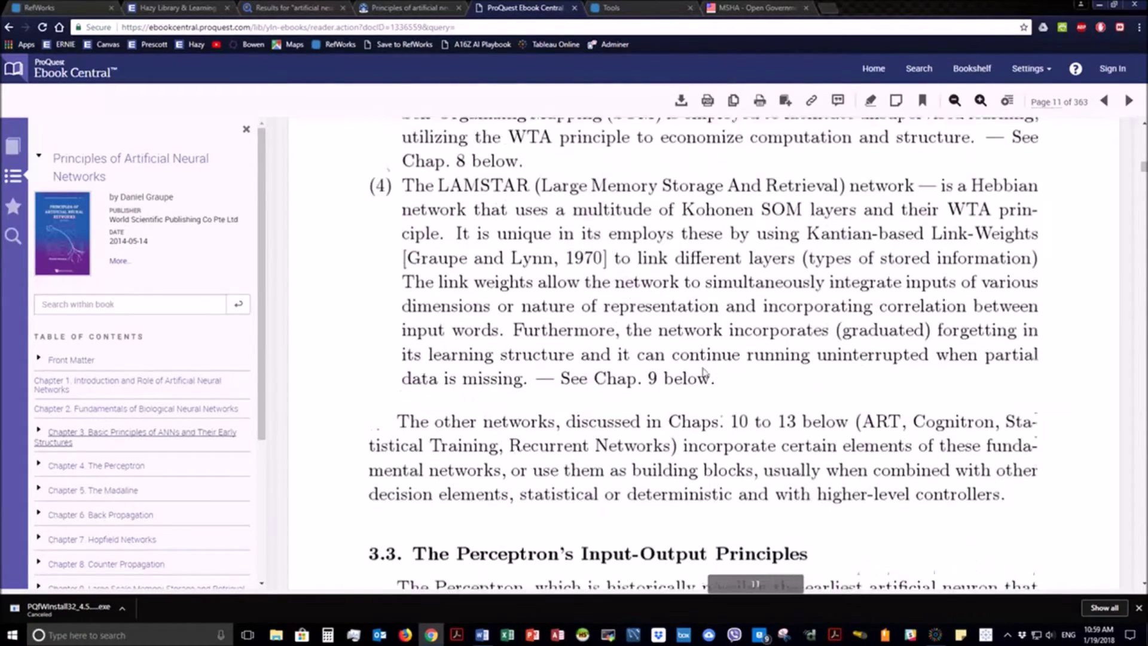
pyautogui.scroll(-15, 704, 373)
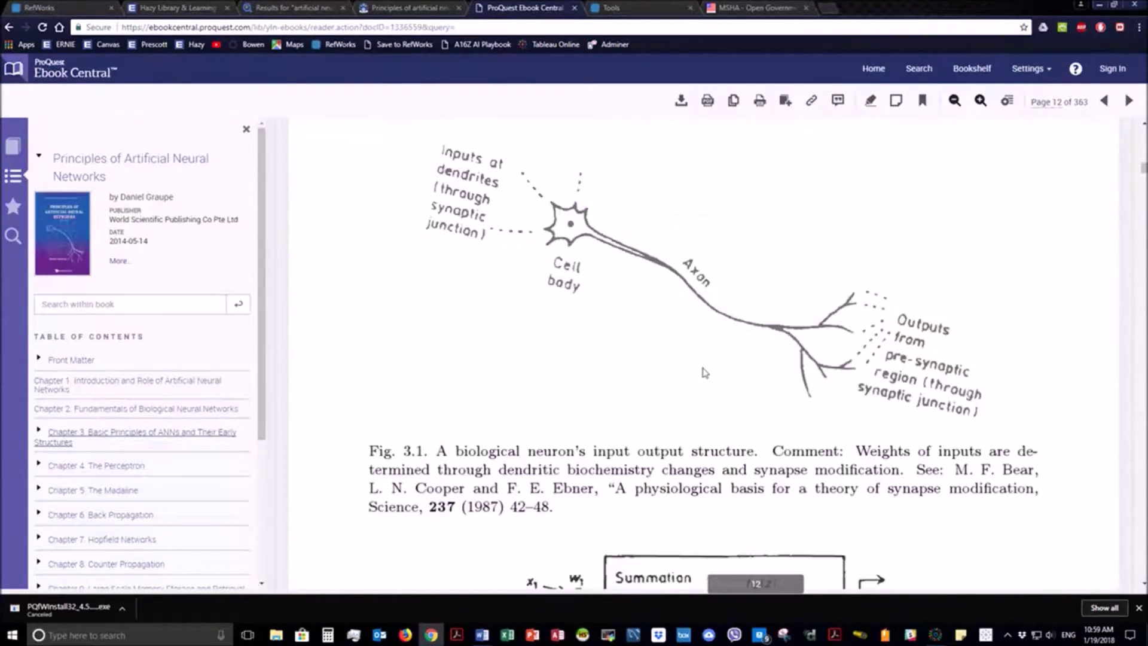
pyautogui.scroll(-10, 705, 373)
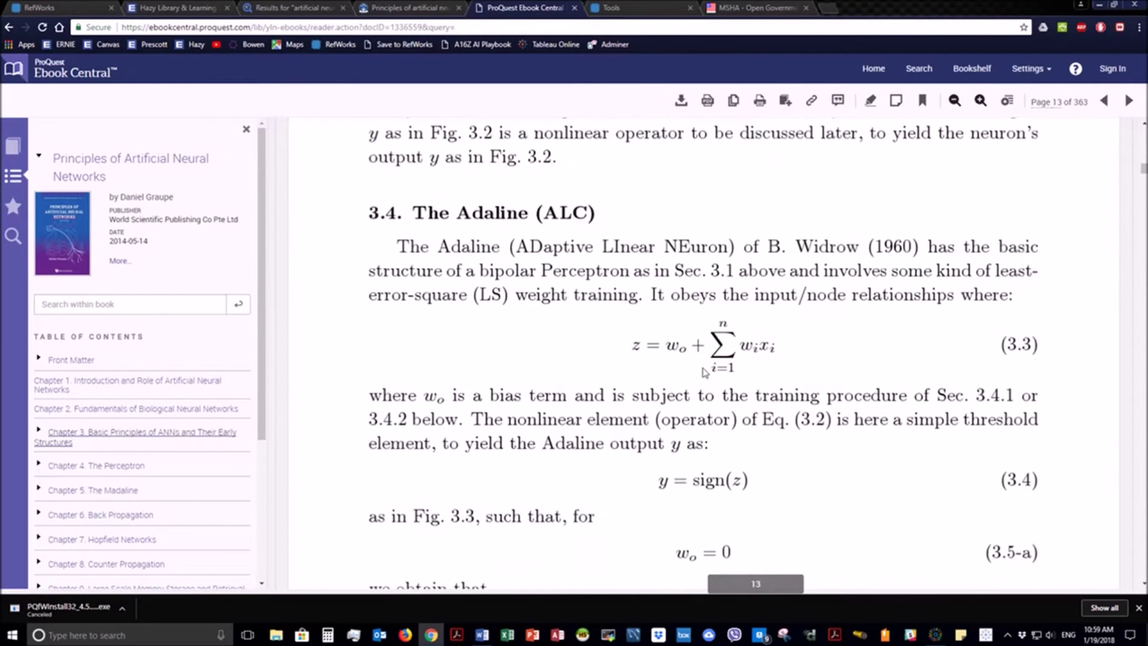
pyautogui.scroll(15, 718, 375)
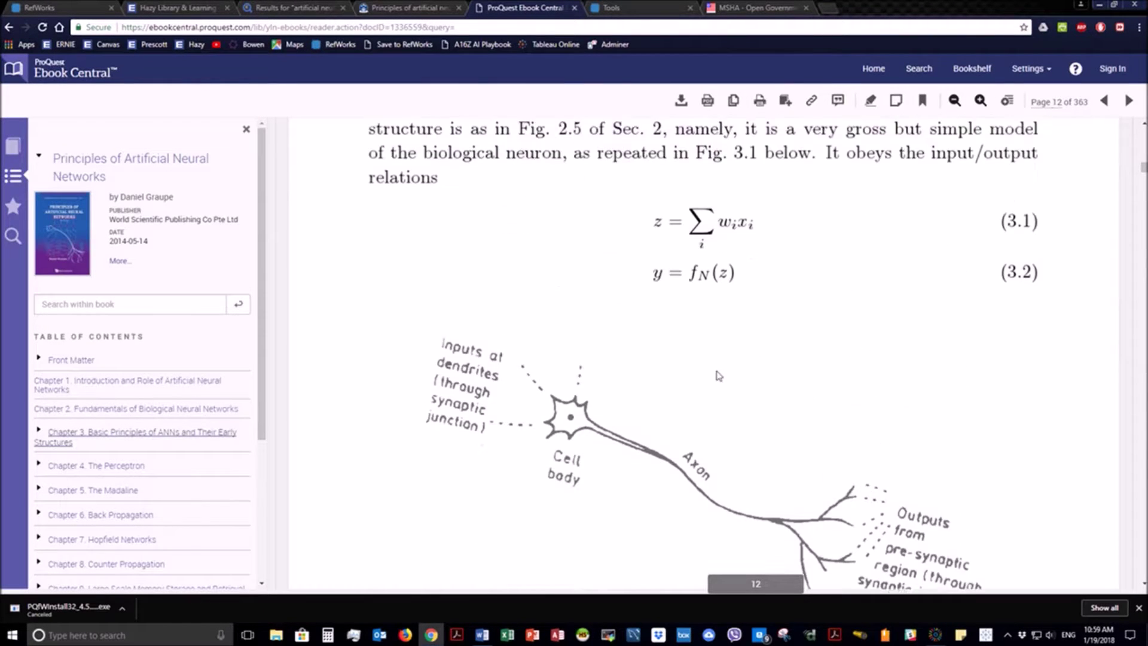
pyautogui.scroll(15, 650, 428)
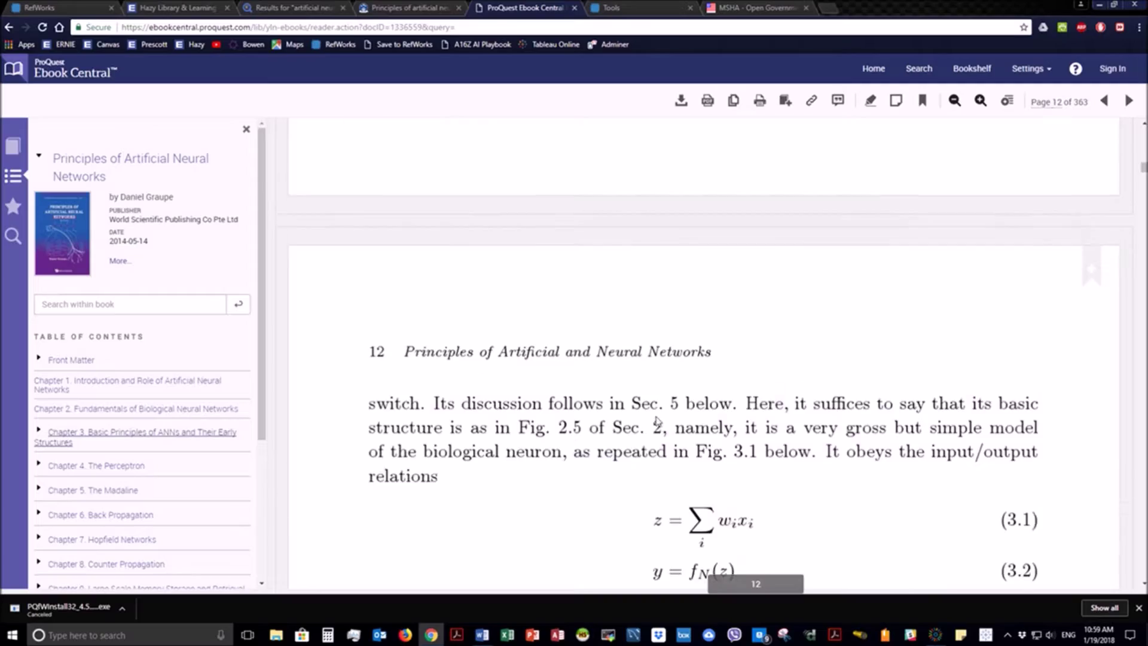
pyautogui.scroll(15, 652, 427)
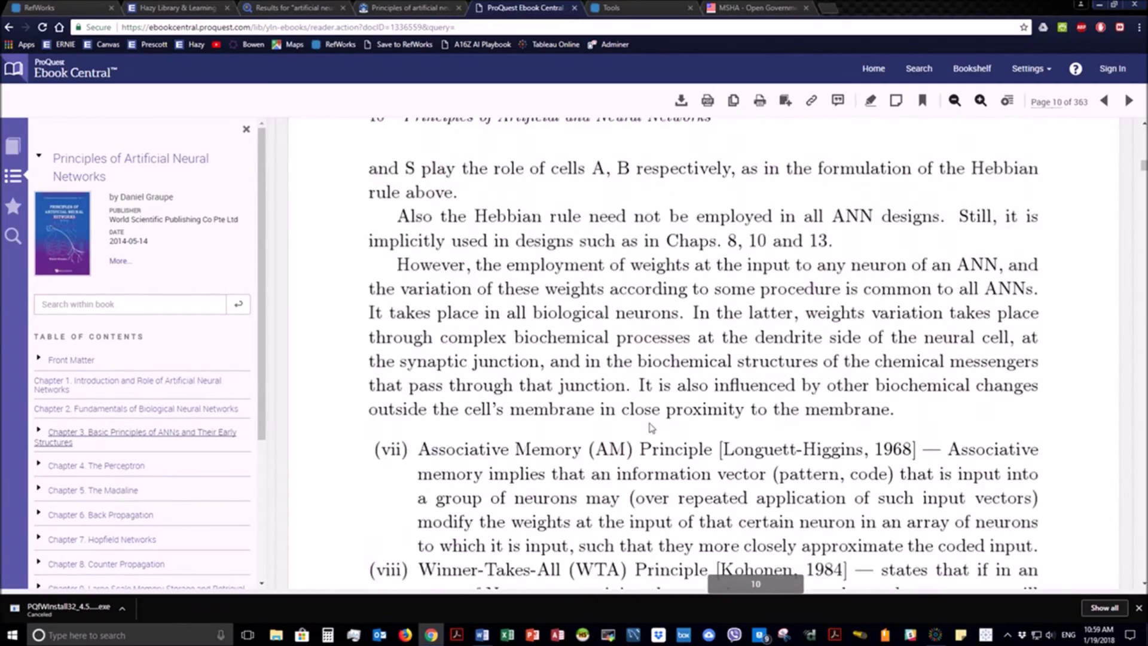
pyautogui.scroll(4, 649, 428)
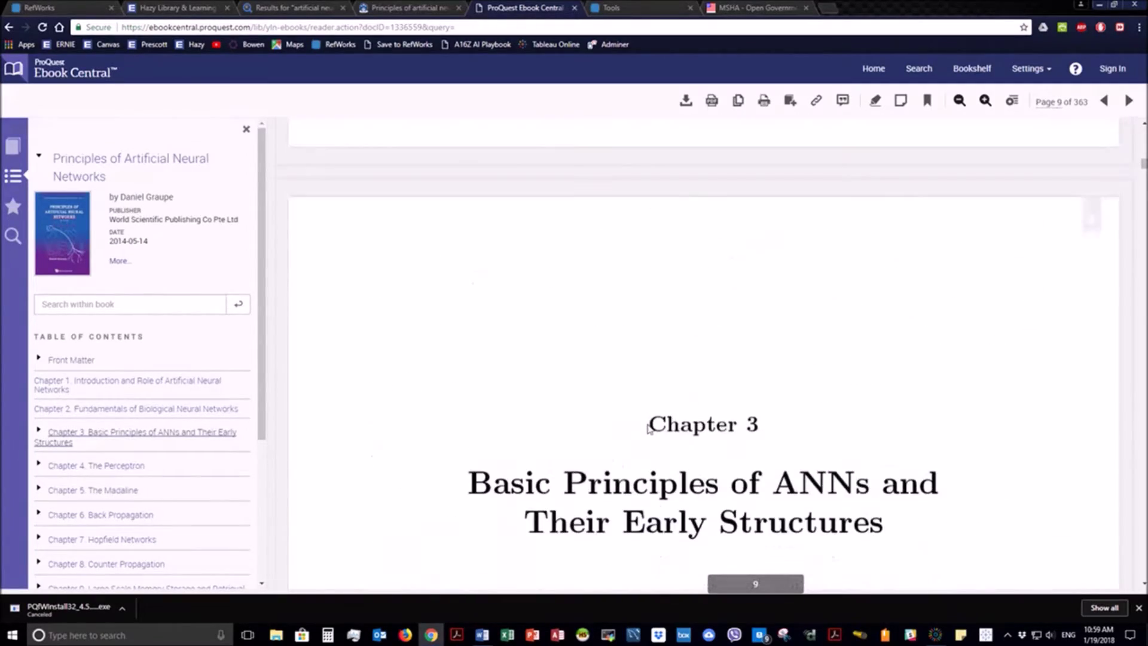
pyautogui.scroll(-14, 551, 403)
pyautogui.scroll(-8, 586, 400)
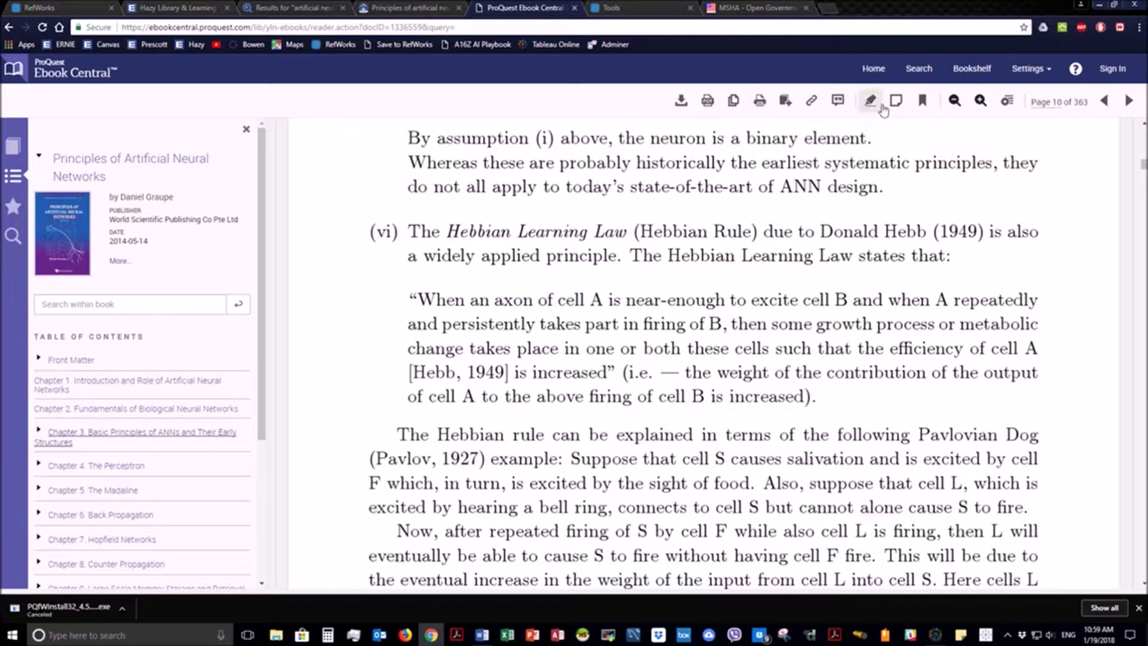
# Export the ebook's citation to the new ProQuest RefWorks, acknowledge the import, and list all documents in the library
pyautogui.click(838, 100)
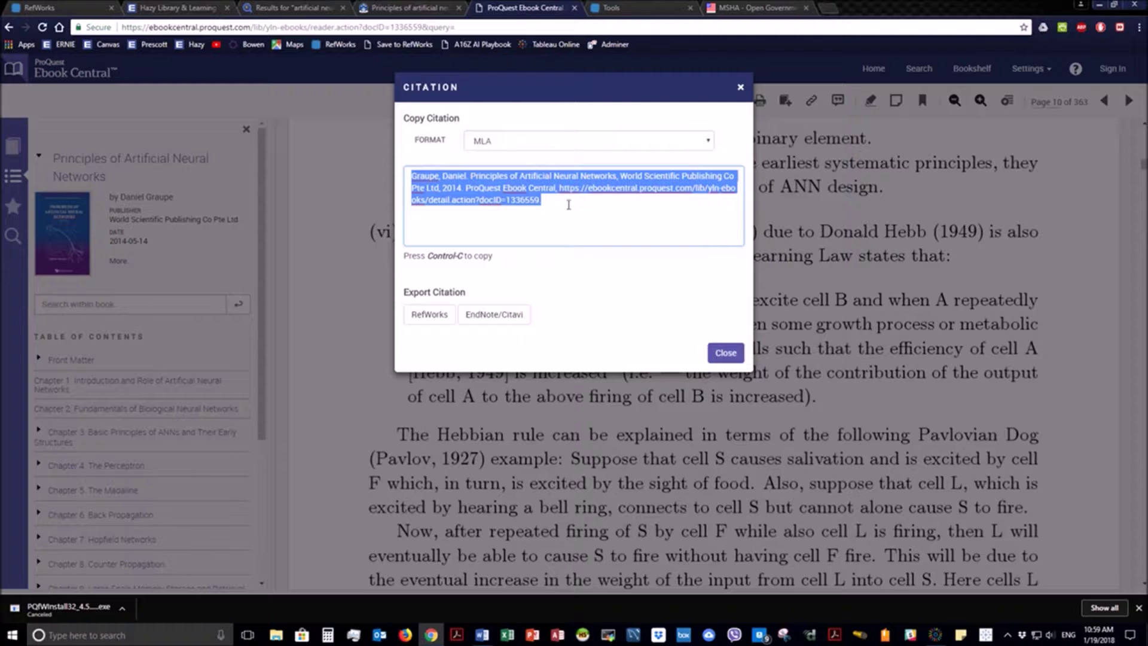
pyautogui.click(429, 314)
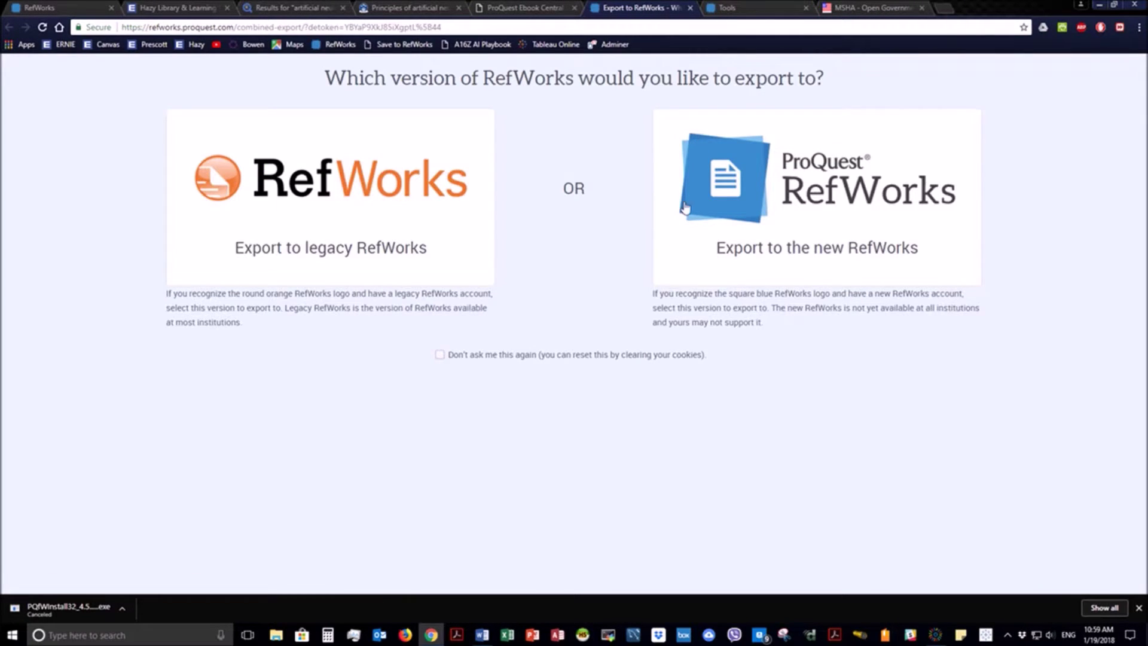
pyautogui.click(744, 192)
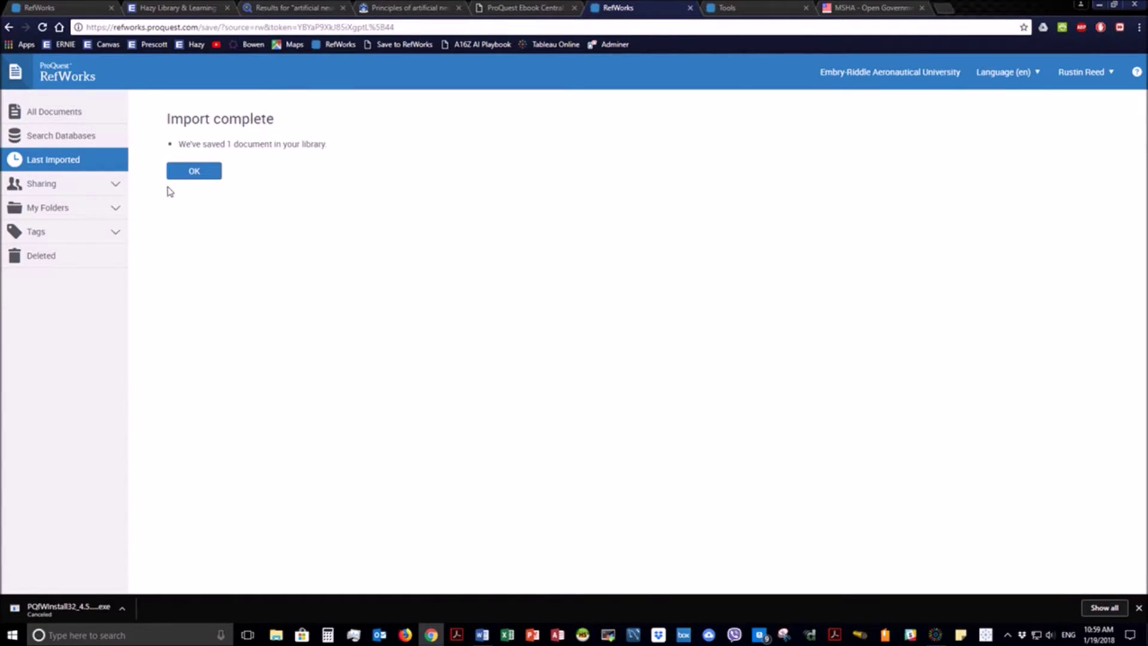
pyautogui.click(195, 172)
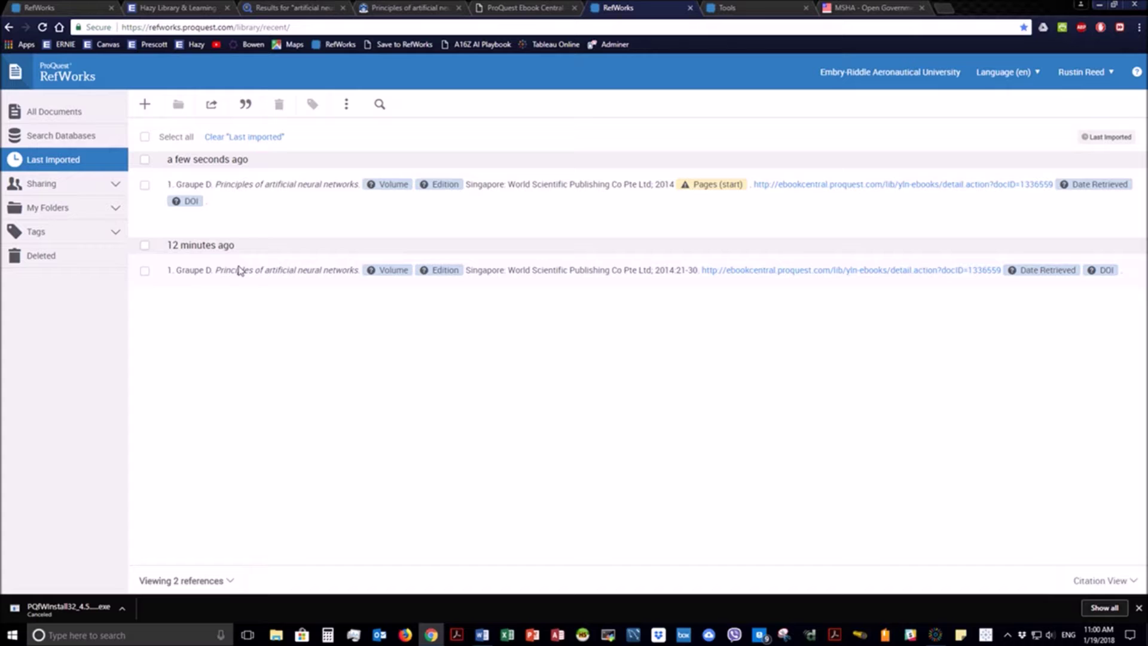
pyautogui.click(49, 118)
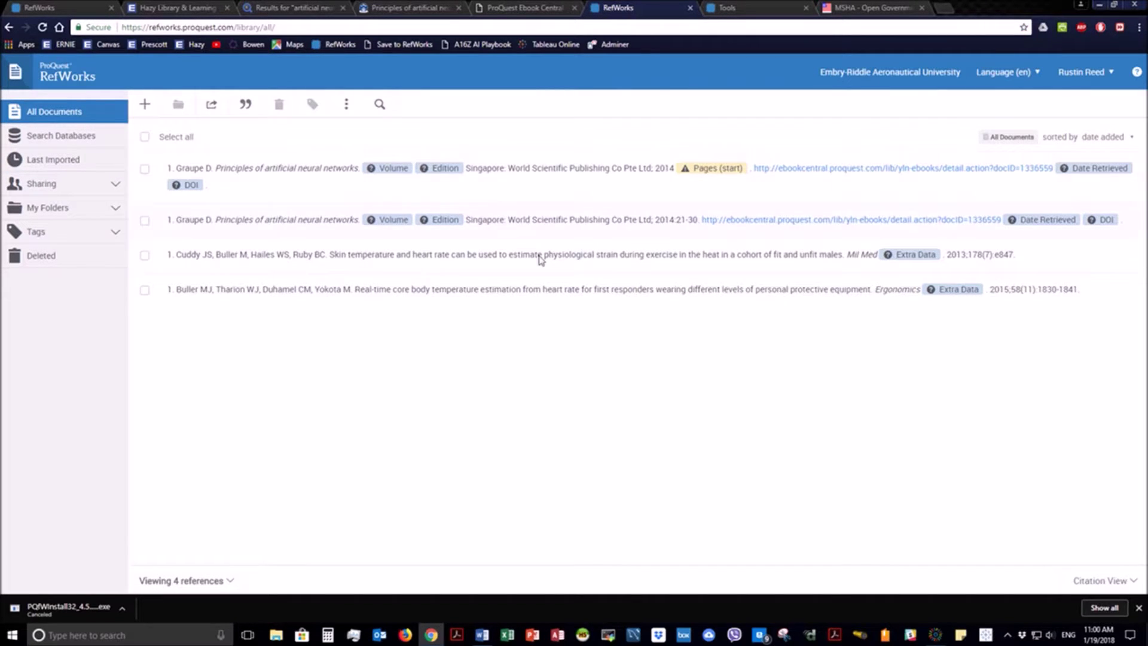
# Return to the MSHA data sets page and close the Save to RefWorks sidebar
pyautogui.click(861, 6)
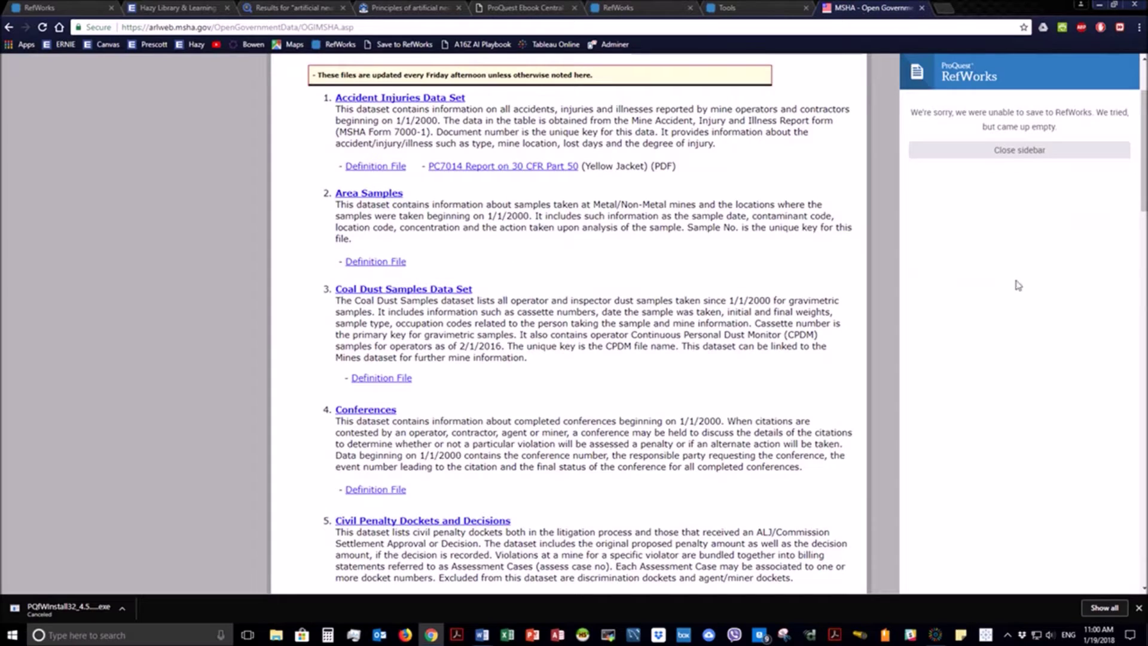
pyautogui.click(1027, 152)
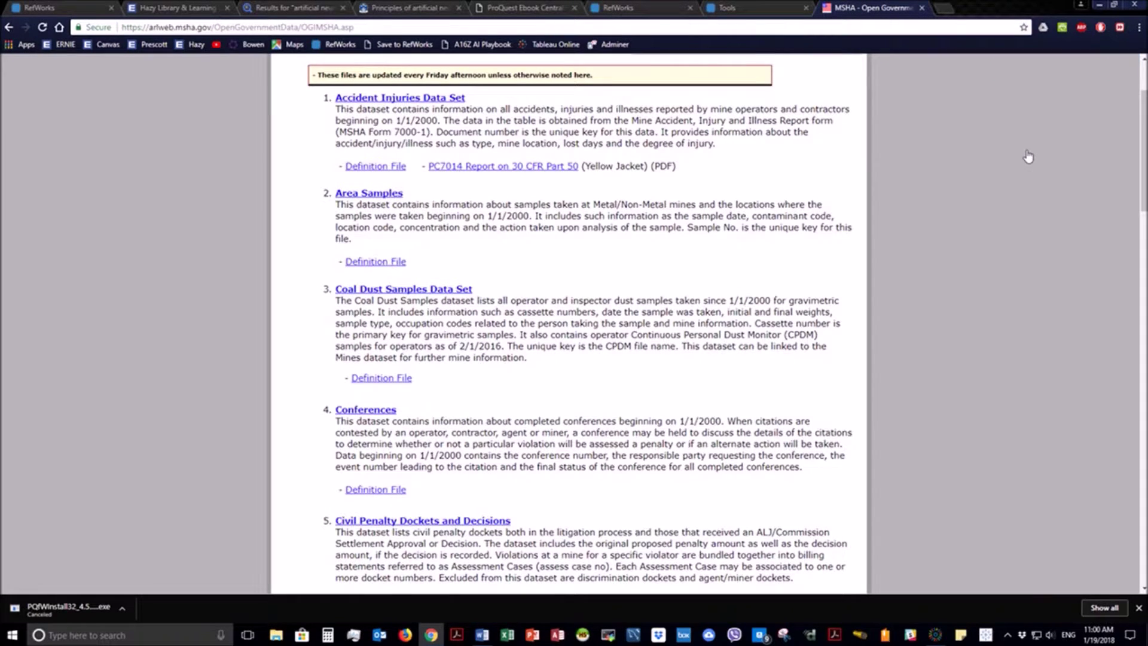
pyautogui.scroll(2, 610, 137)
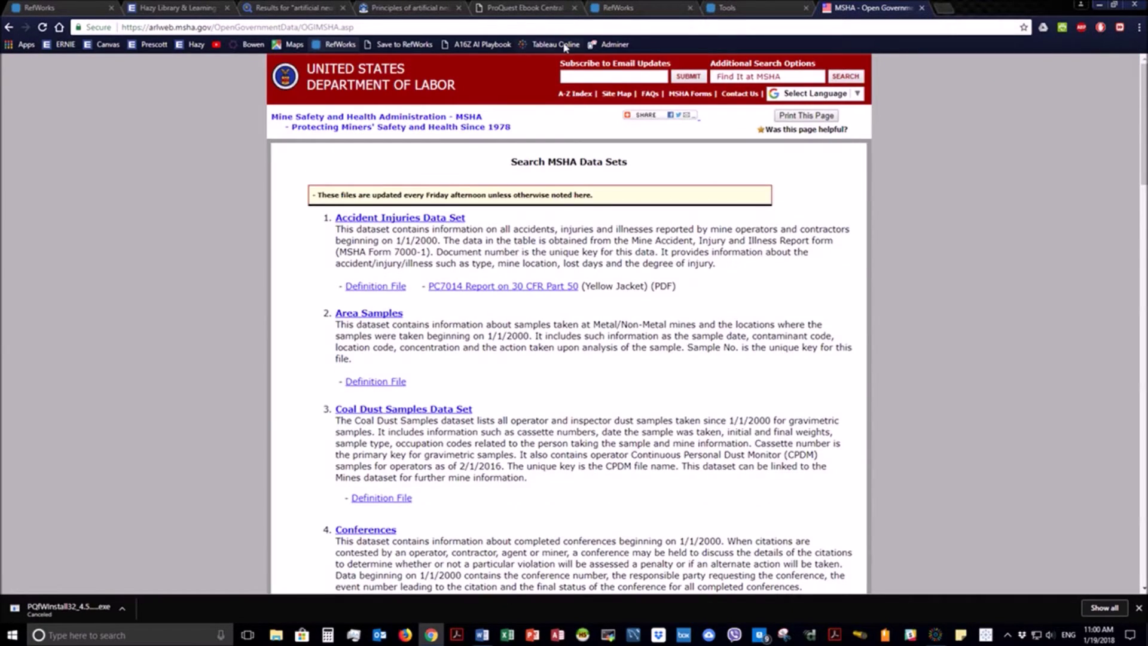
# Save the MSHA data sets page to RefWorks with Web Page as the type of reference
pyautogui.click(401, 45)
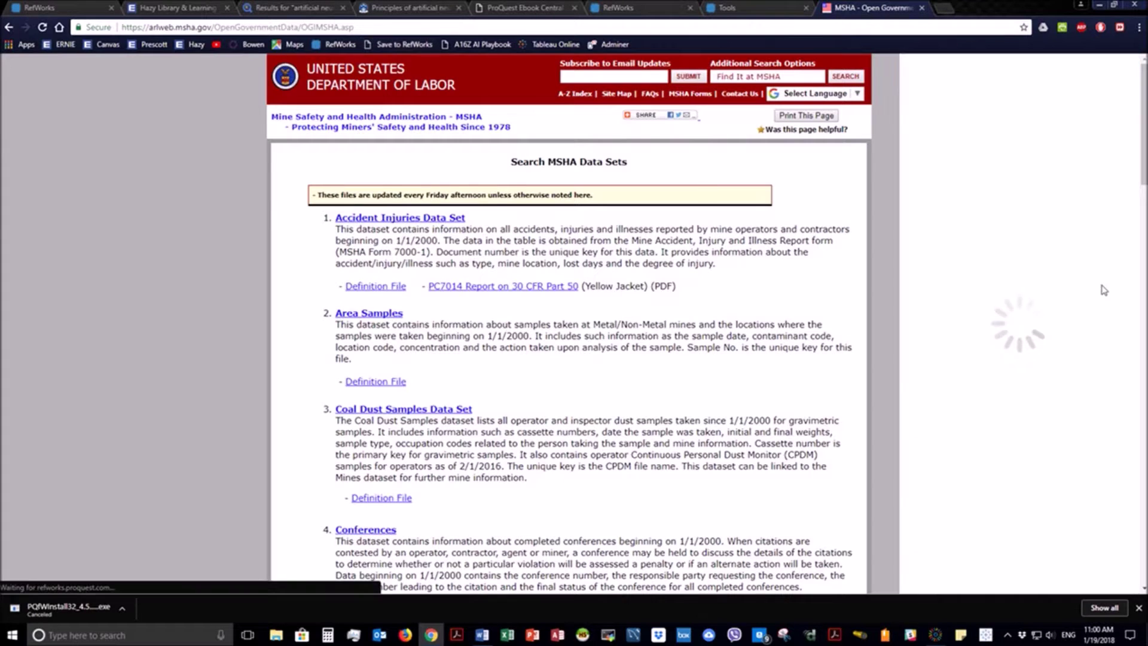
pyautogui.click(1004, 170)
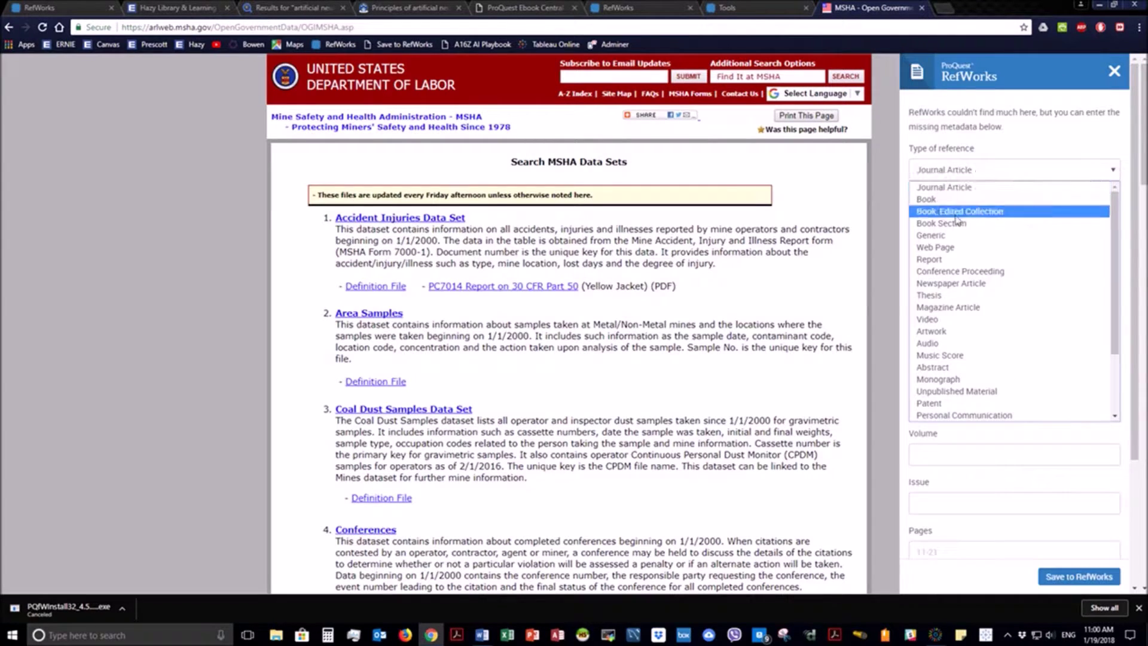
pyautogui.scroll(-2, 952, 368)
pyautogui.scroll(3, 950, 335)
pyautogui.click(950, 247)
pyautogui.scroll(-3, 996, 269)
pyautogui.click(1079, 576)
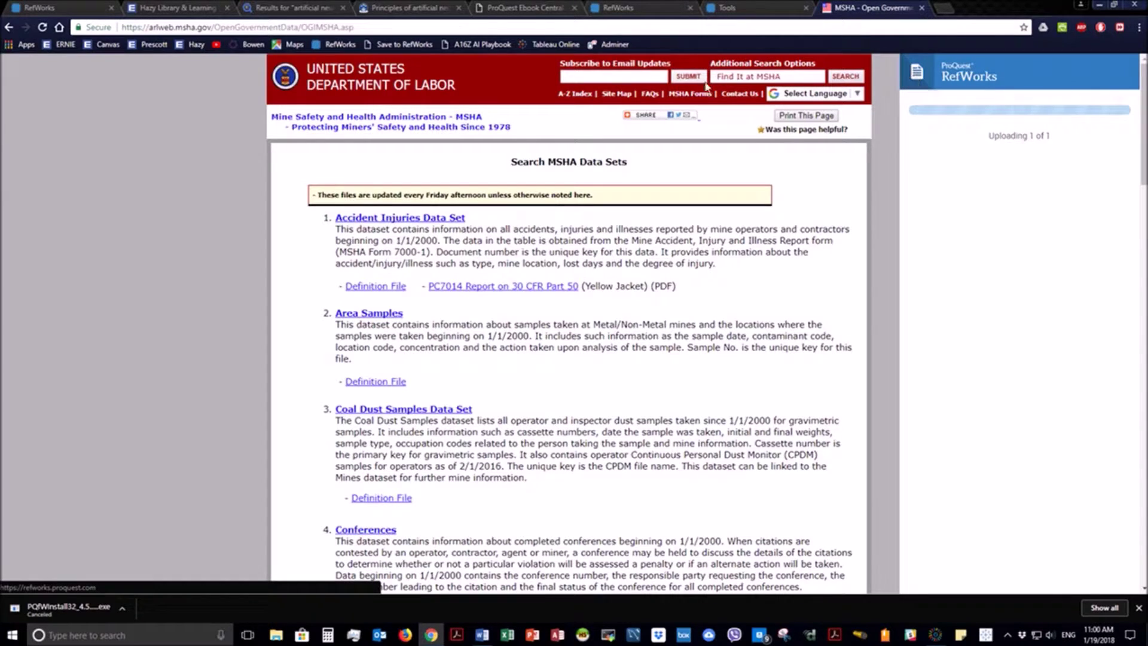
# Switch to the RefWorks library and delete the Principles of artificial neural networks reference that lists pages 21-30
pyautogui.click(625, 12)
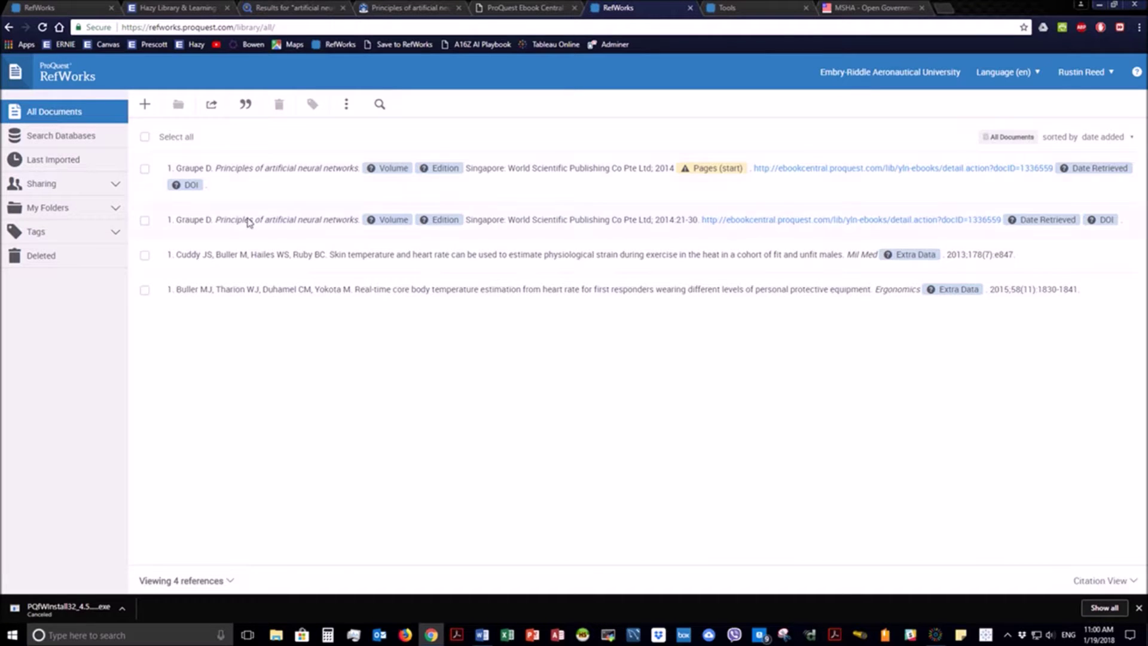
pyautogui.click(144, 220)
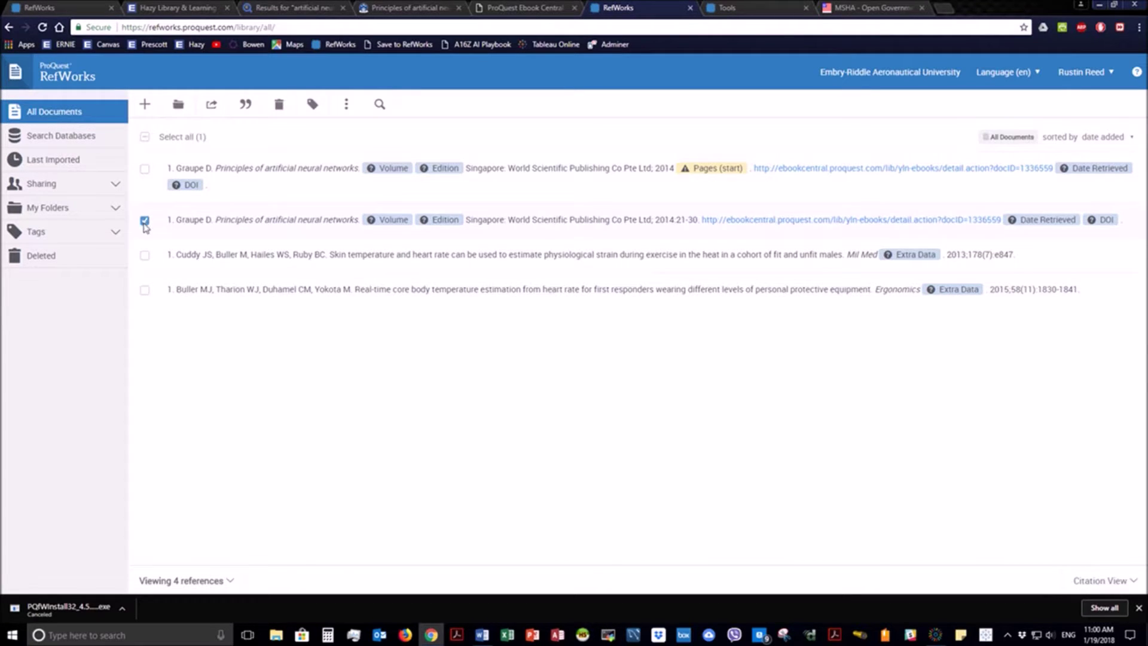
pyautogui.click(278, 109)
pyautogui.click(302, 159)
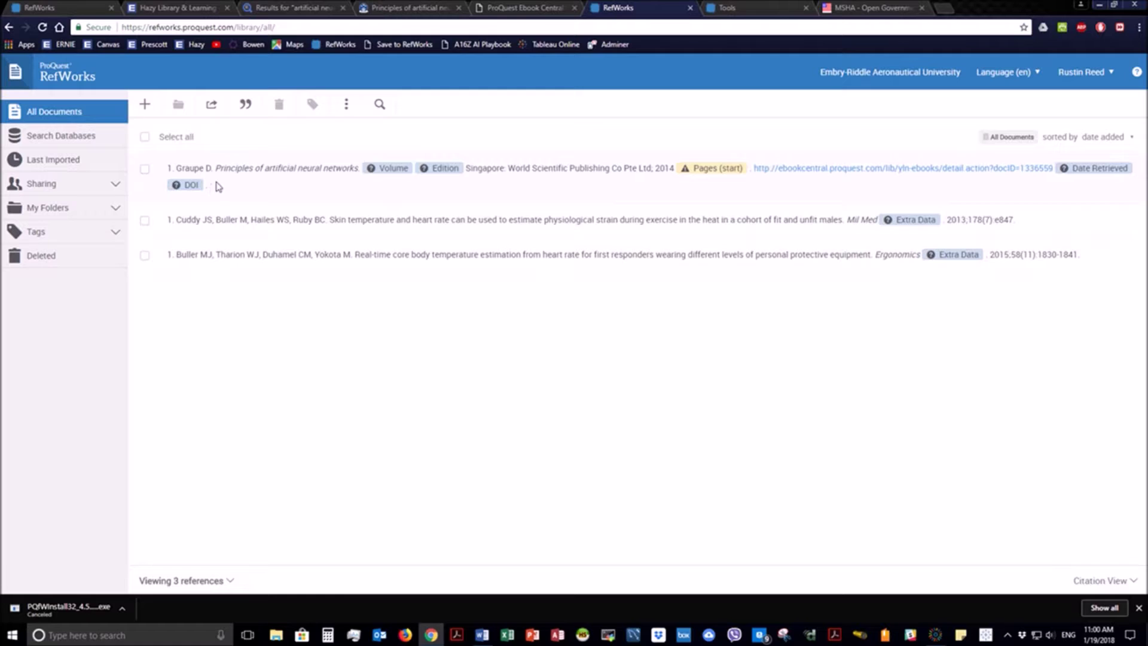
# Set the pages of the remaining Principles of artificial neural networks reference to 9-20 and save it
pyautogui.click(702, 170)
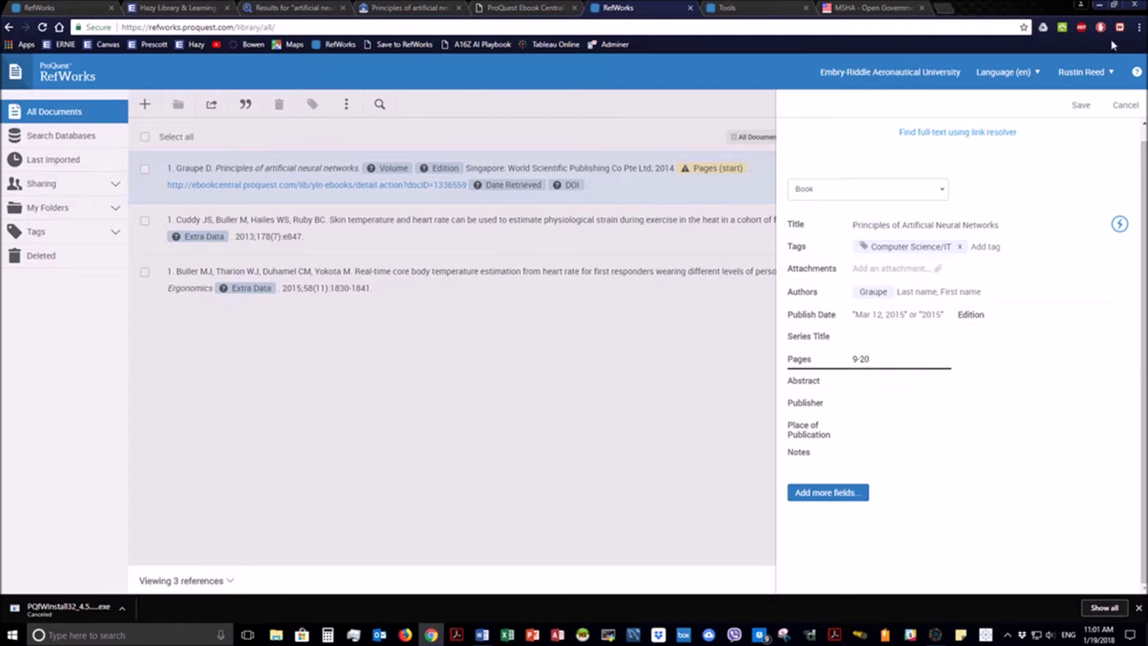
pyautogui.click(1081, 107)
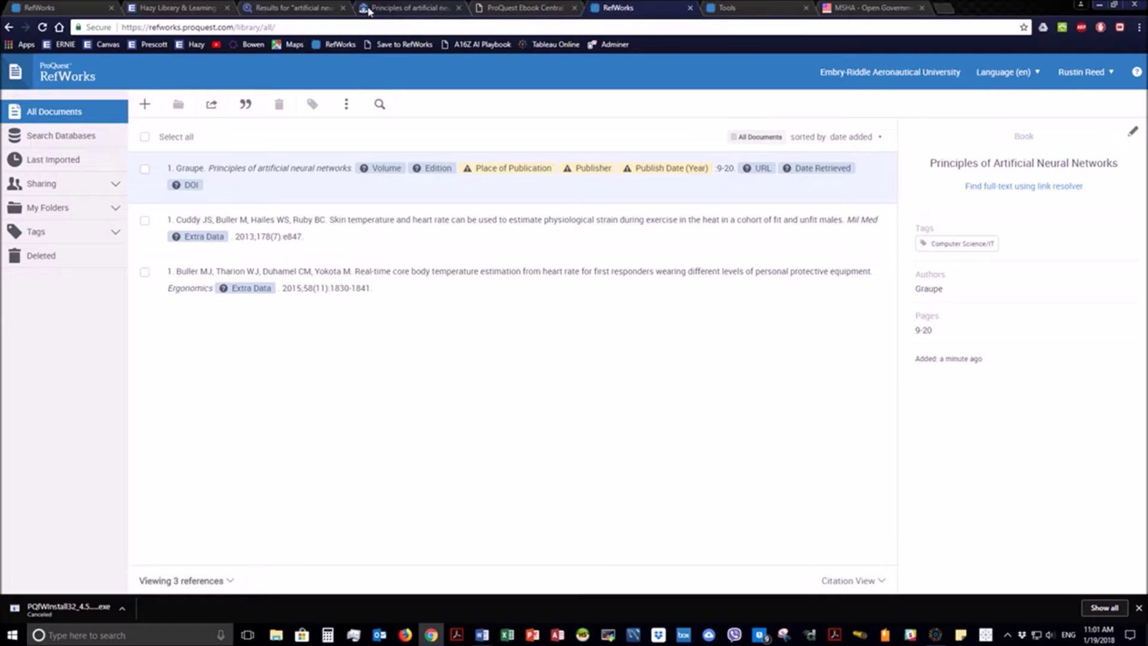
# Return to Principles of Artificial Neural Networks in Ebook Central and open its citation options
pyautogui.click(287, 8)
pyautogui.click(389, 8)
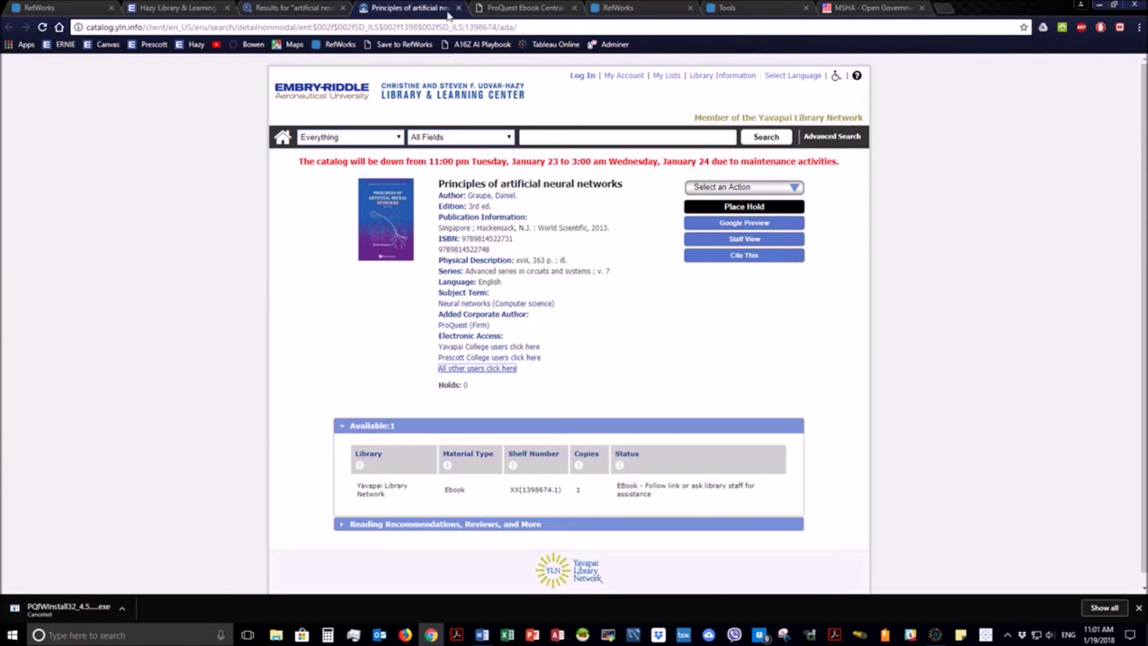
pyautogui.click(514, 12)
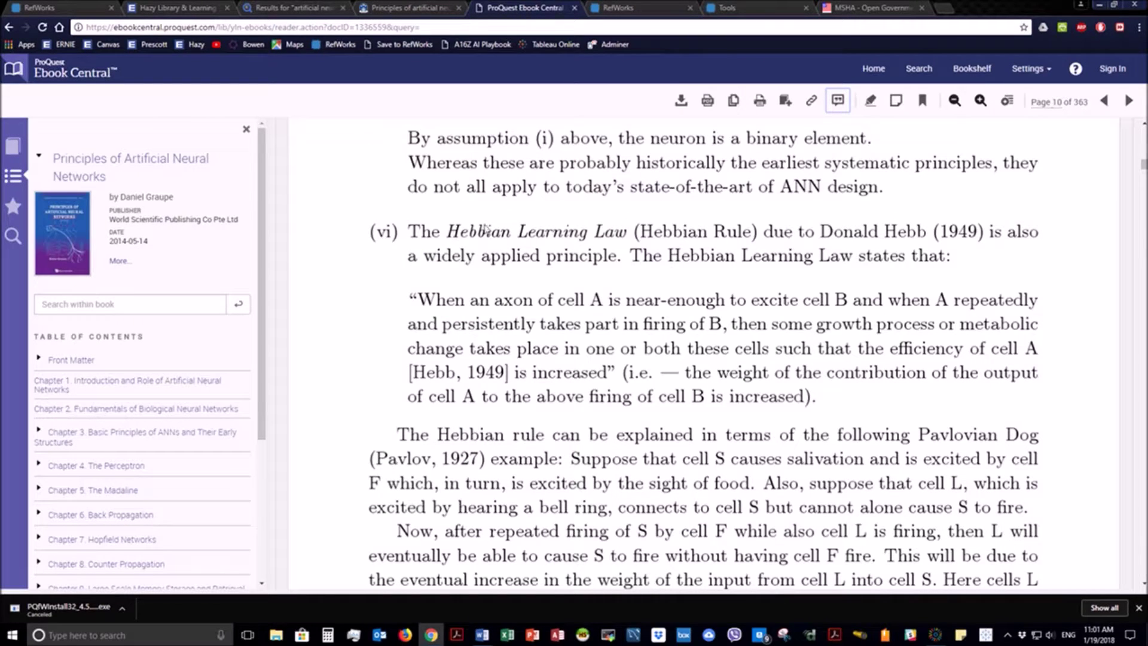
pyautogui.click(838, 101)
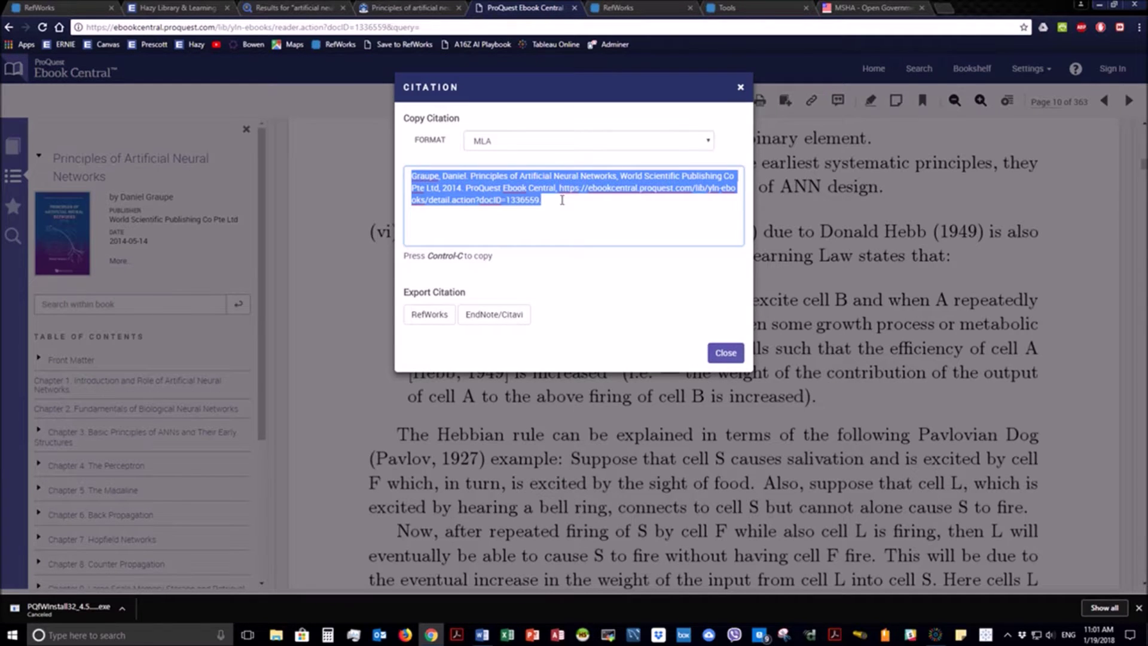
# Preview the ebook's citation in APA format and set the format back to MLA
pyautogui.click(528, 144)
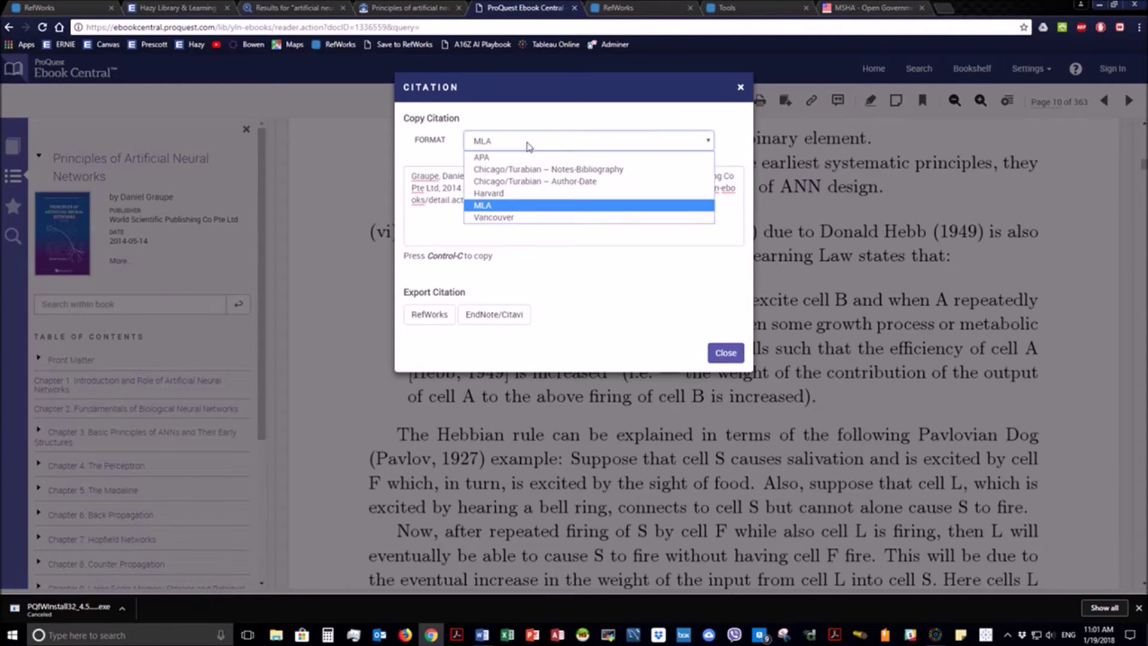
pyautogui.click(523, 158)
pyautogui.click(522, 146)
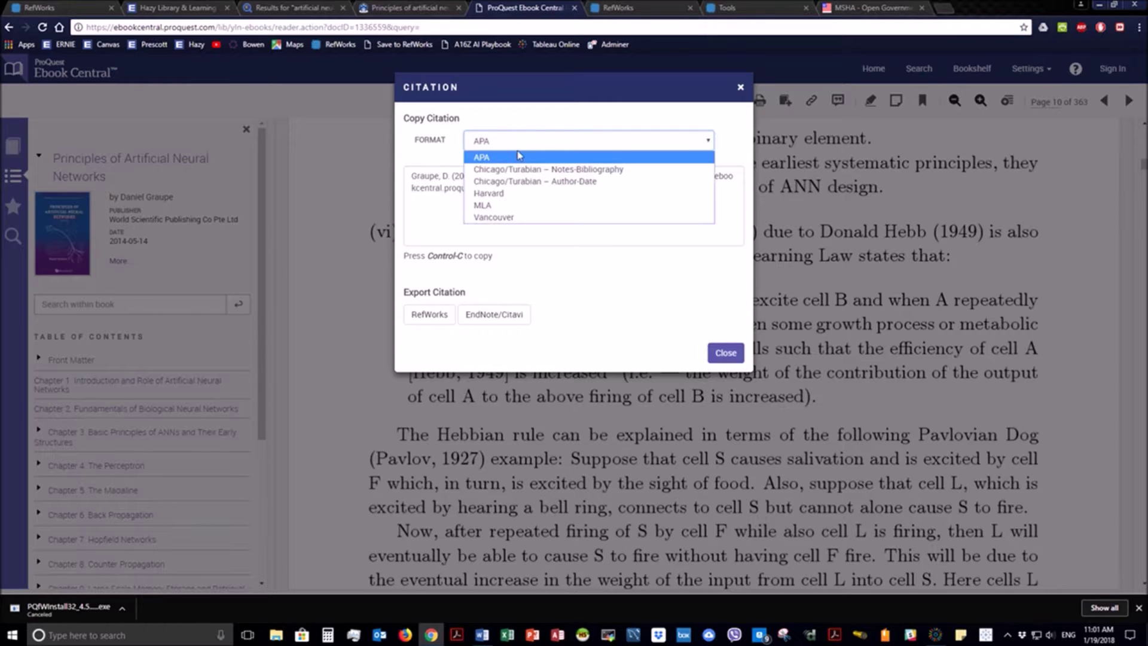
pyautogui.click(525, 202)
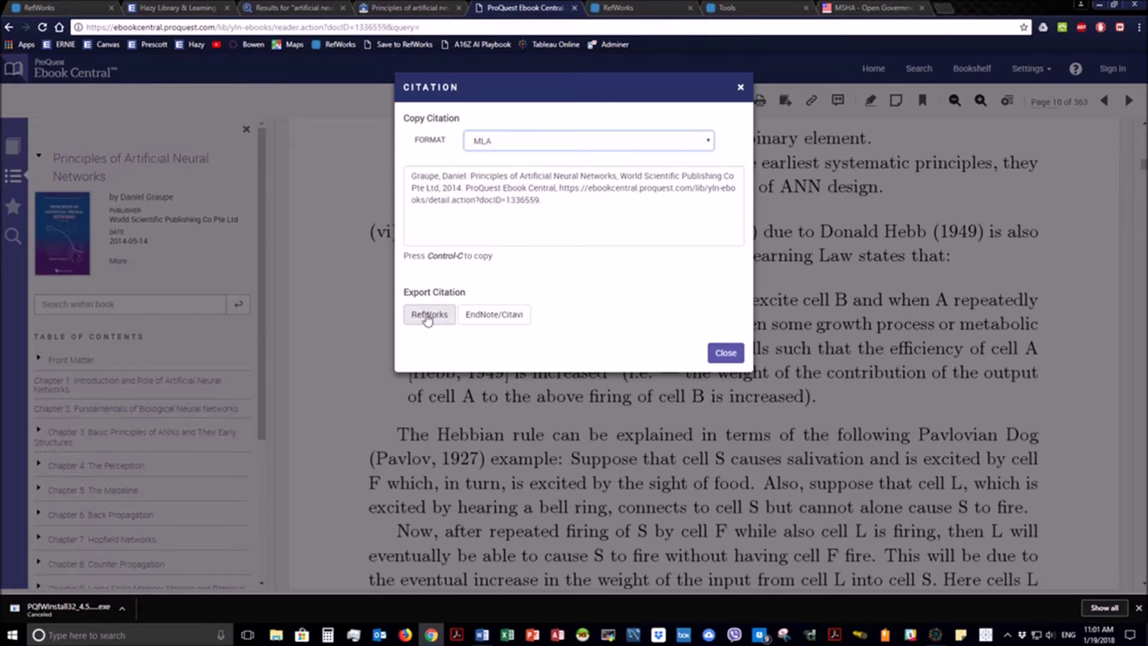
# Export the ebook's citation to the new ProQuest RefWorks again and acknowledge the import
pyautogui.click(427, 317)
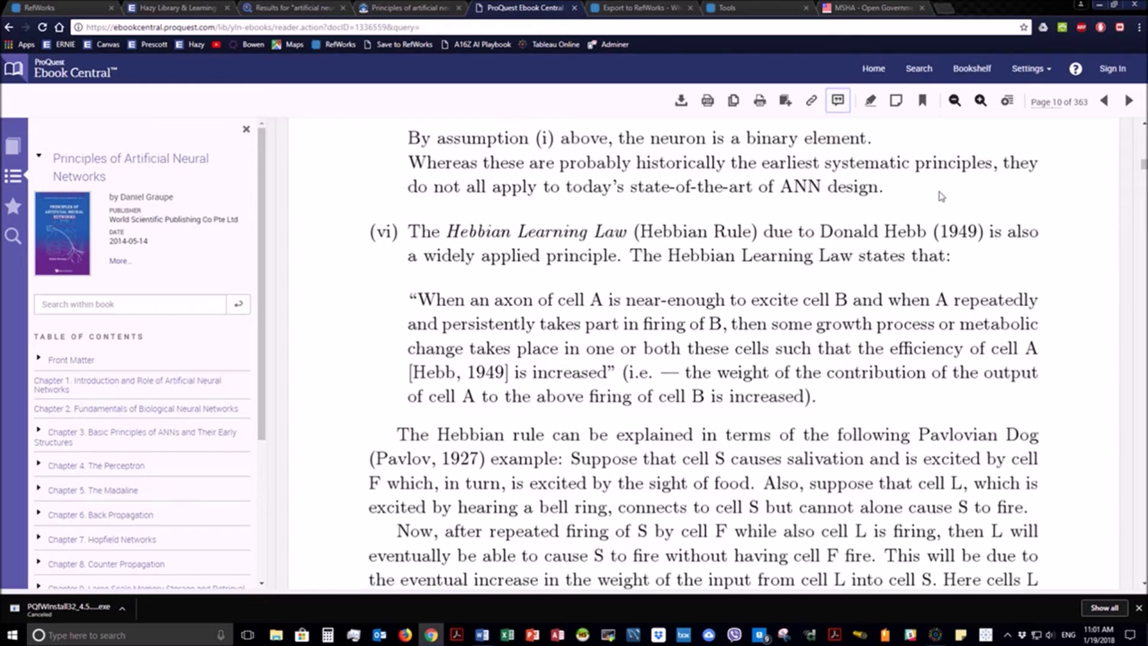
pyautogui.click(648, 8)
pyautogui.click(784, 256)
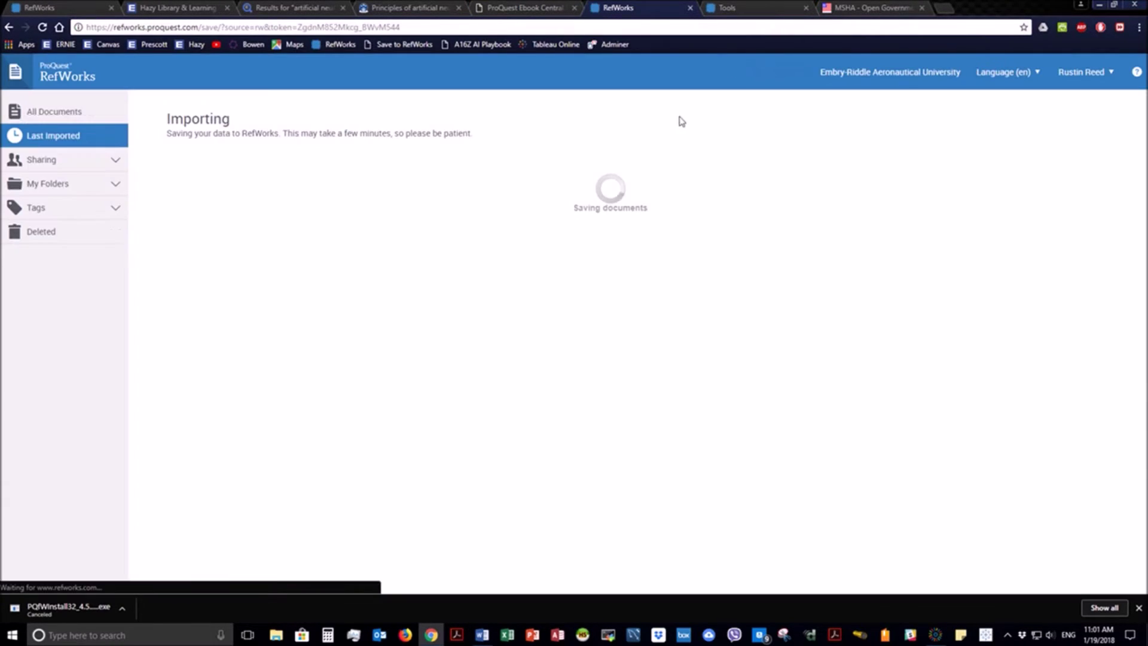
pyautogui.click(201, 171)
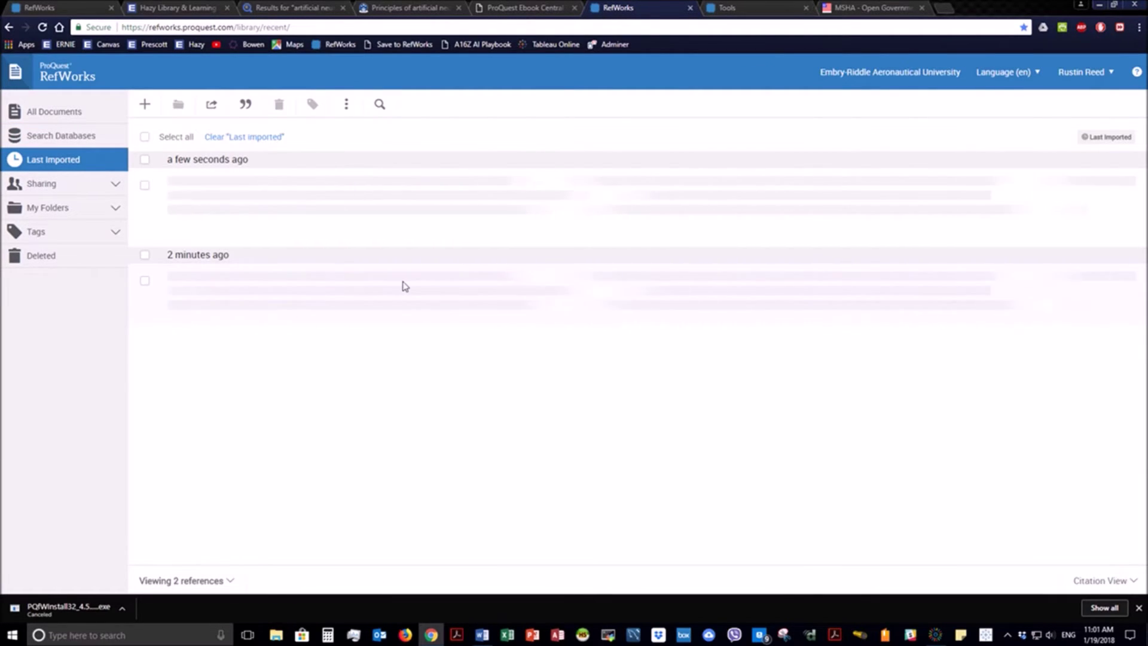
# Set the newly imported ebook reference's pages to 9-20 and save the reference
pyautogui.click(716, 185)
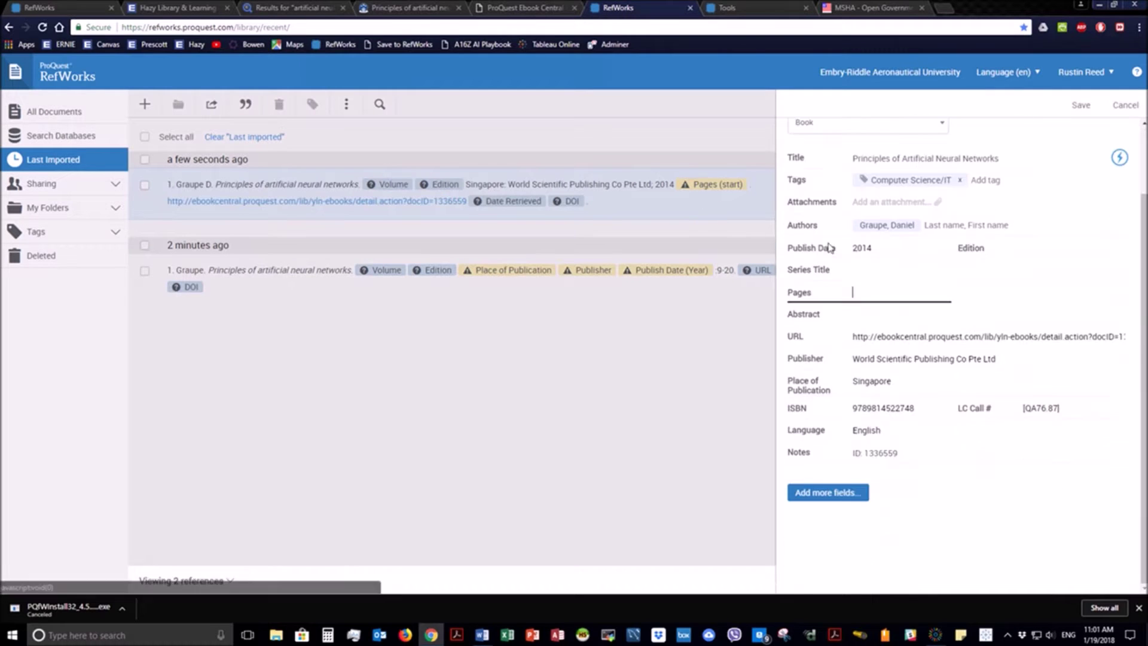
pyautogui.write('9-20')
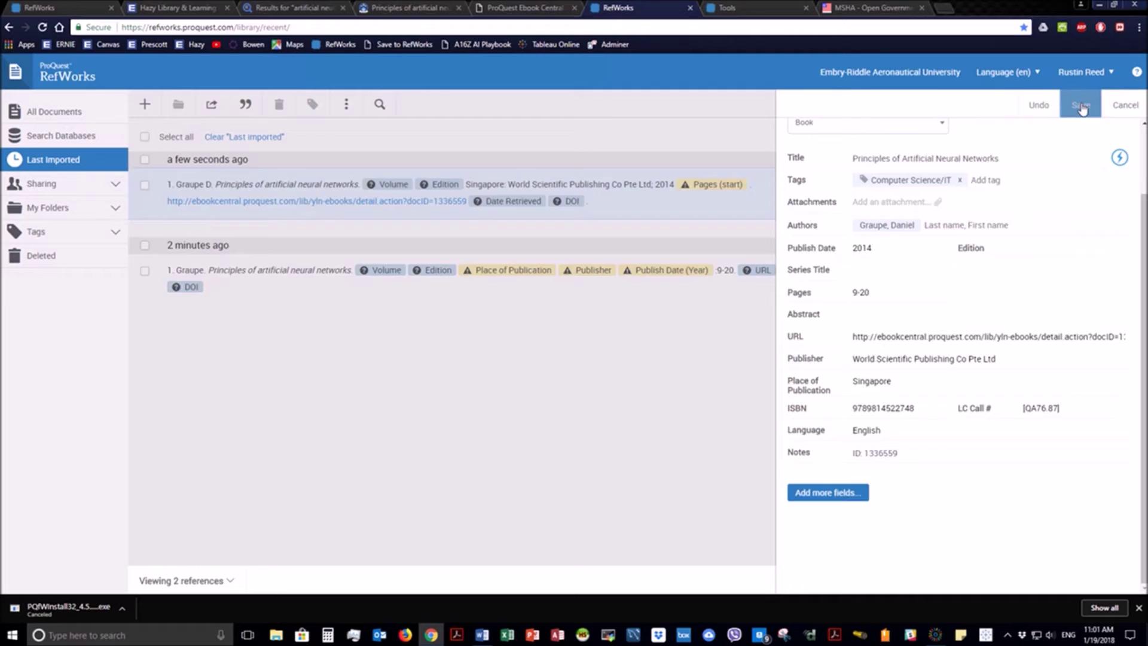
pyautogui.click(1080, 105)
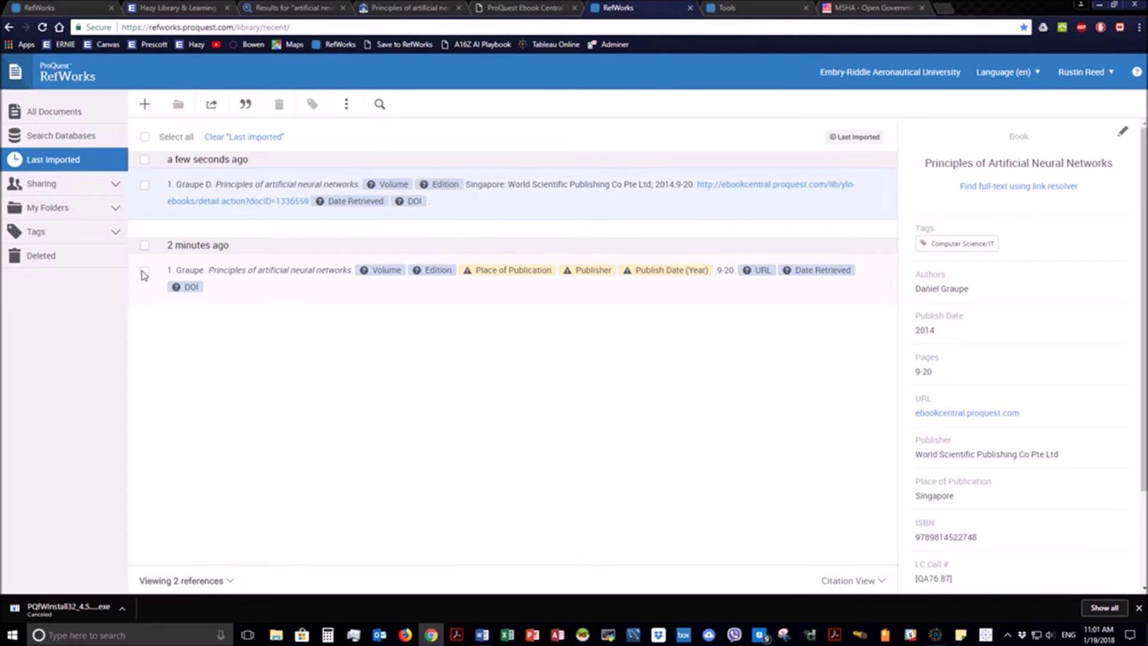
# Delete the older incomplete copy of the ebook reference from the last imported items and list all documents
pyautogui.click(144, 245)
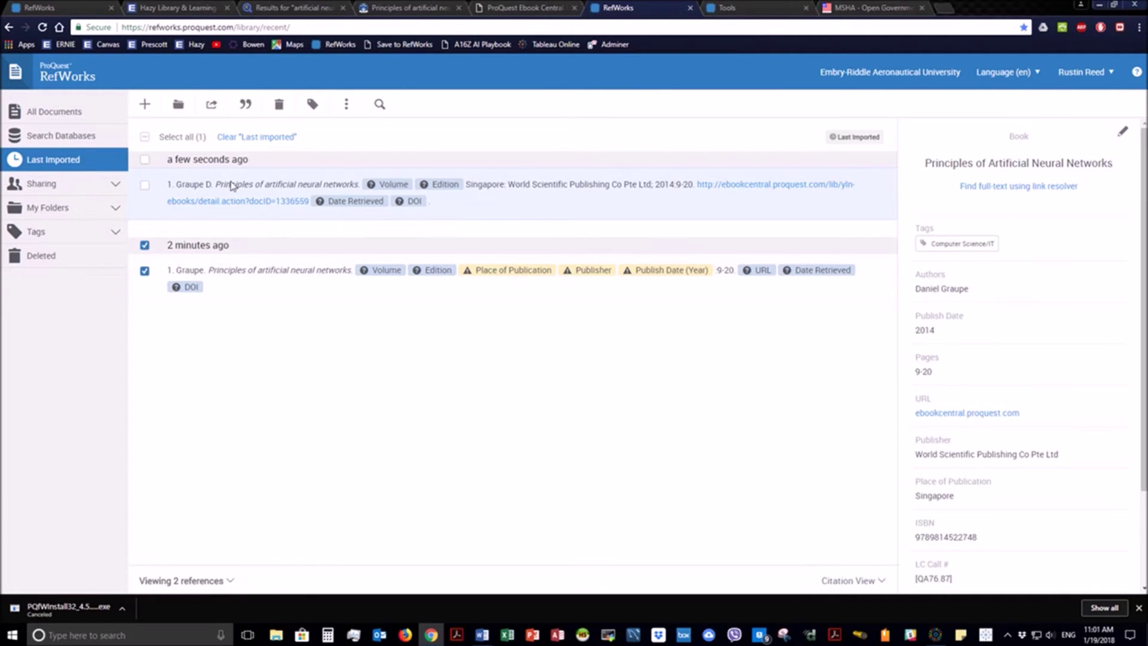
pyautogui.click(276, 104)
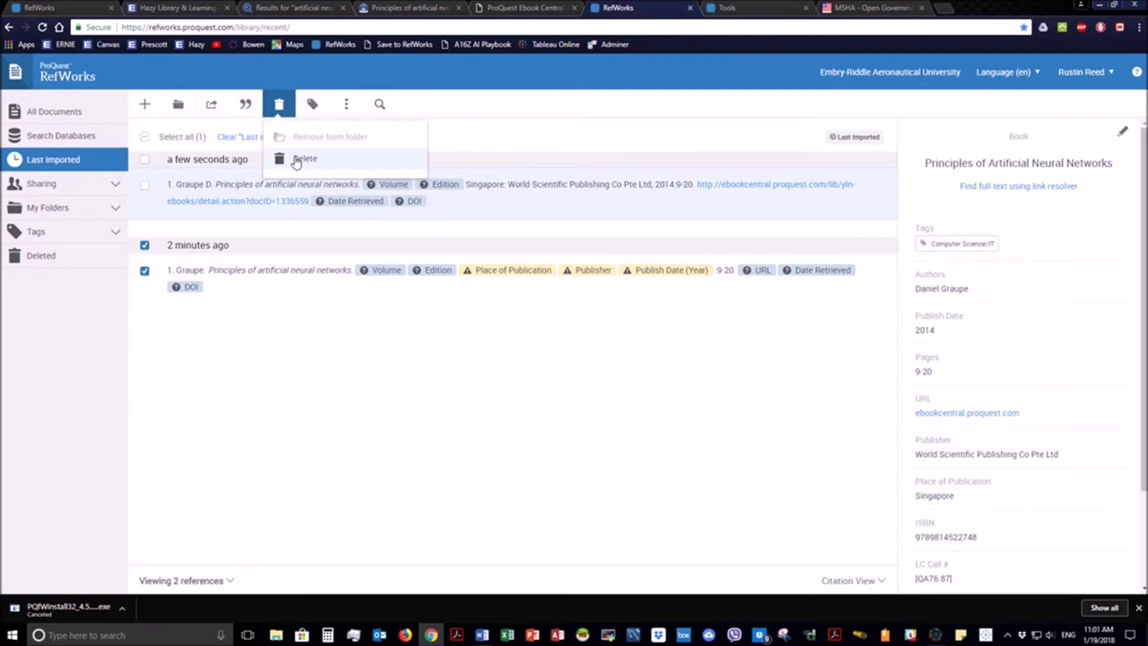
pyautogui.click(299, 158)
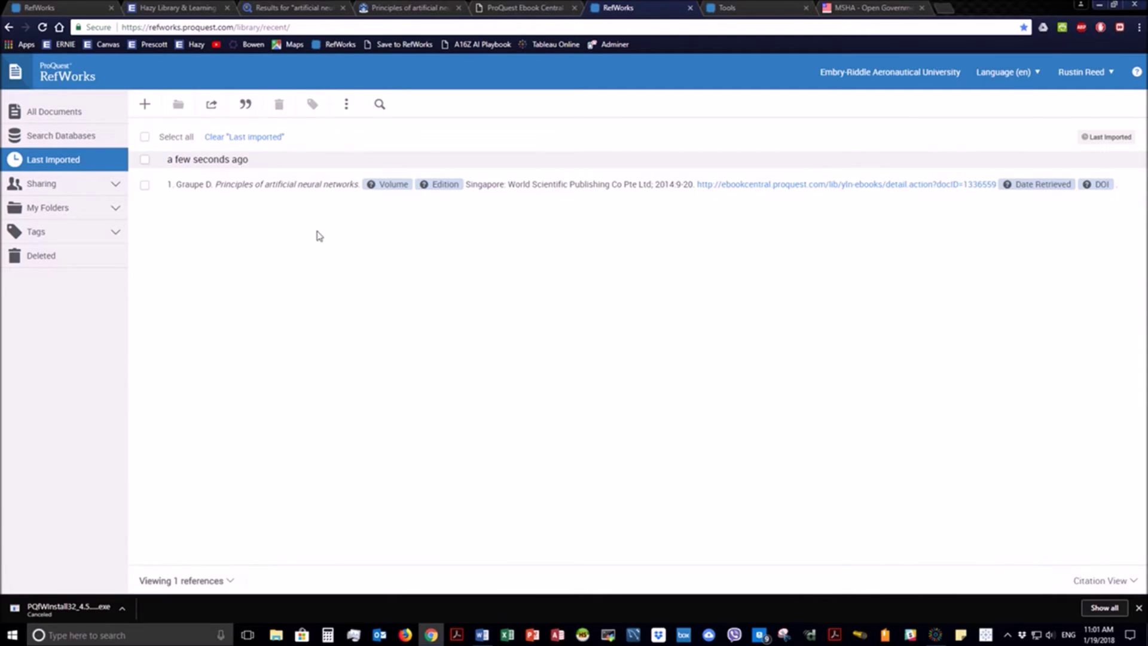
pyautogui.click(45, 112)
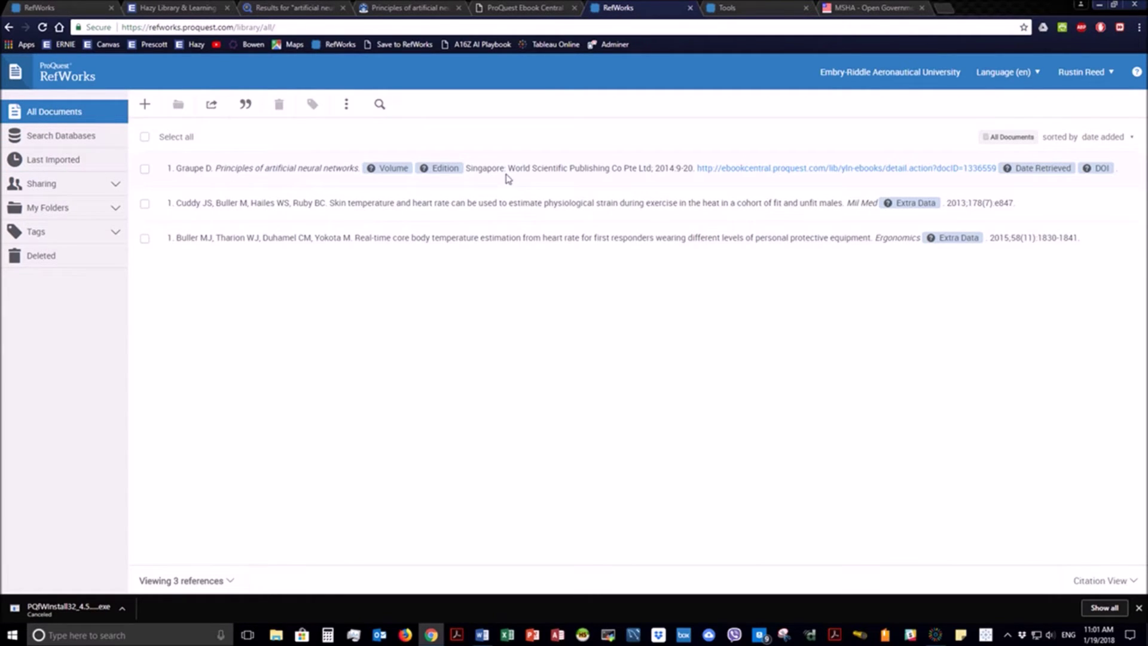
# Limit the library's artificial neural networks results to journal articles and open the article "What are artificial neural networks?"
pyautogui.click(409, 13)
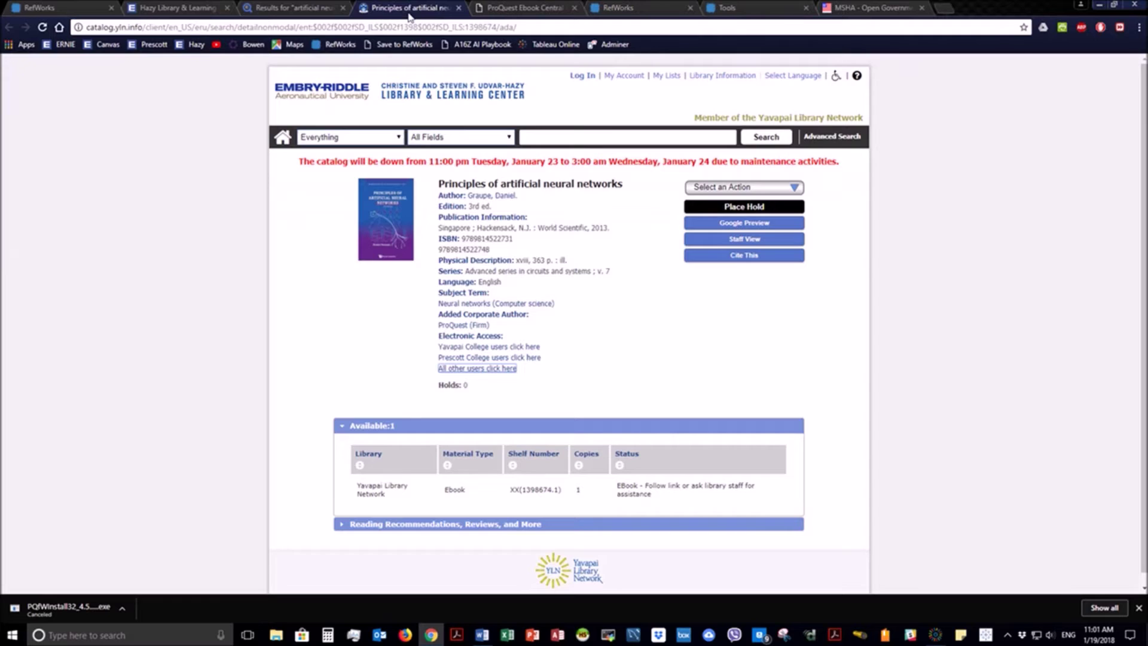
pyautogui.click(278, 9)
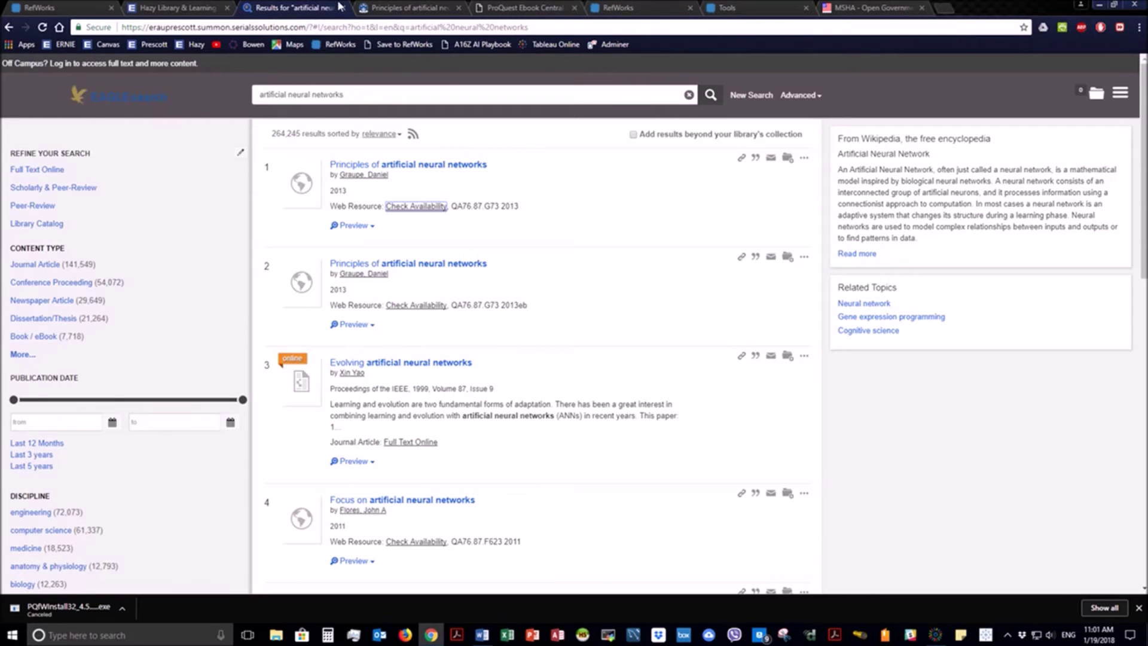
pyautogui.click(52, 263)
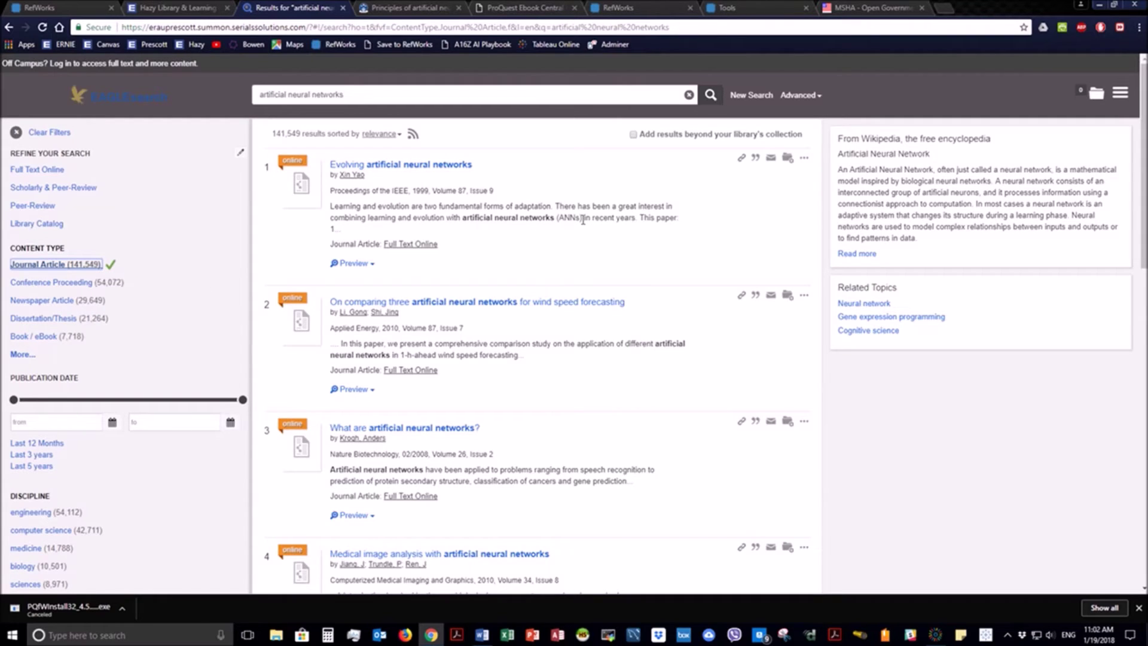
pyautogui.scroll(-2, 583, 220)
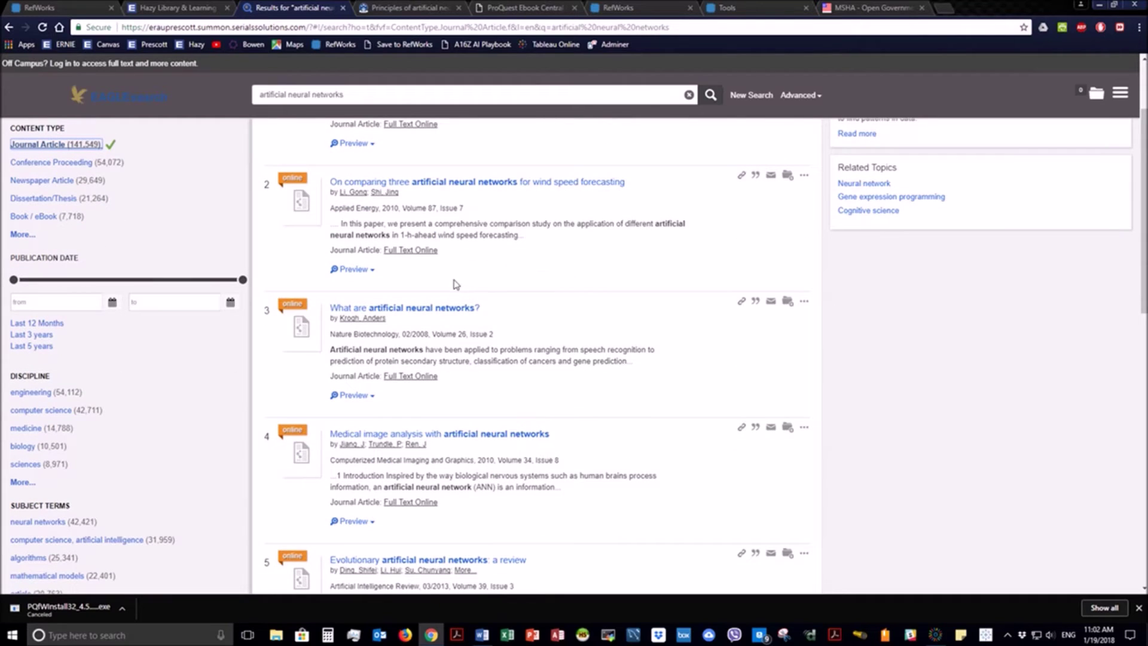
pyautogui.click(426, 309)
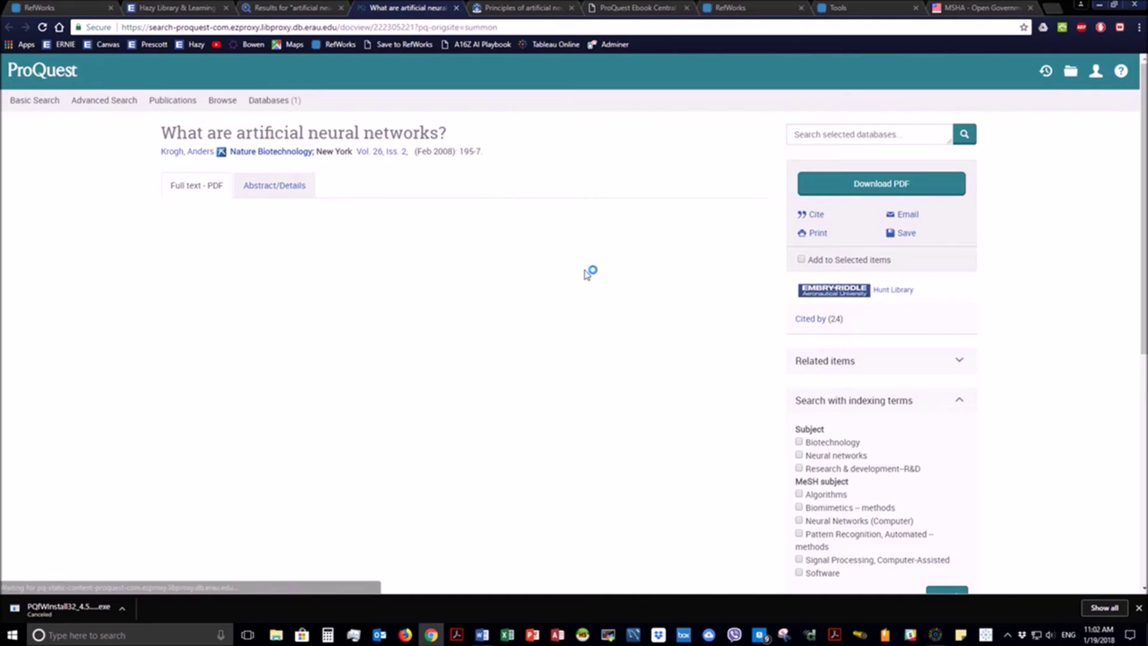
# Examine the full text of "What are artificial neural networks?" from its first page to its reference list
pyautogui.scroll(-2, 110, 371)
pyautogui.scroll(-4, 526, 339)
pyautogui.scroll(-15, 526, 340)
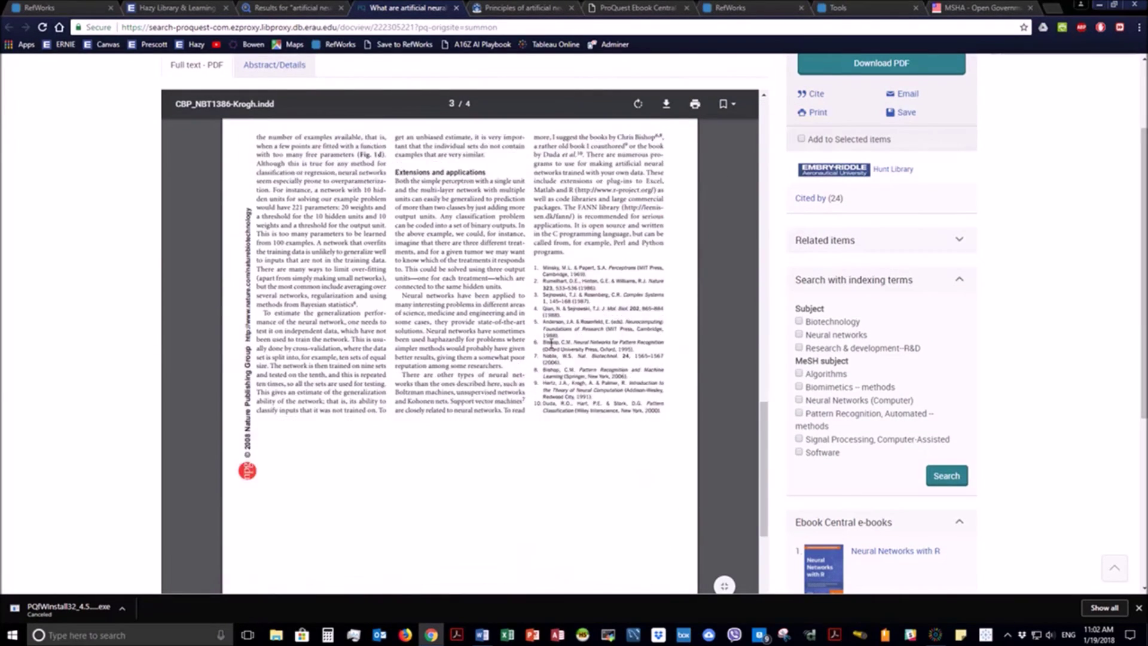
pyautogui.scroll(-6, 548, 347)
pyautogui.scroll(8, 544, 351)
pyautogui.scroll(12, 548, 351)
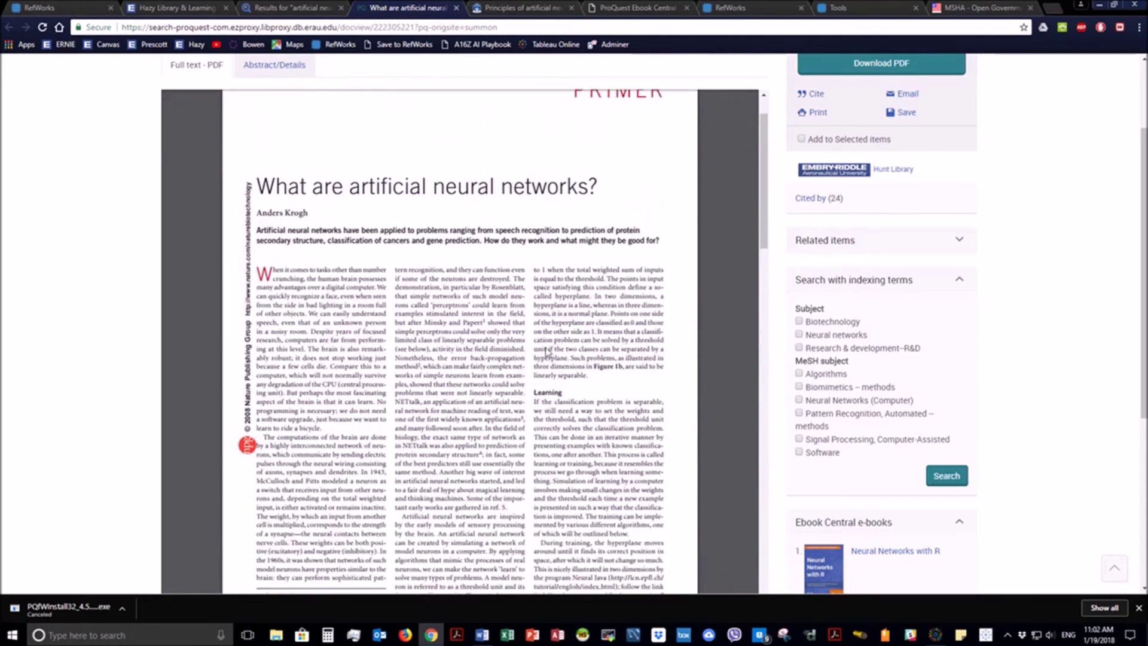
pyautogui.scroll(-6, 598, 341)
pyautogui.scroll(-15, 601, 341)
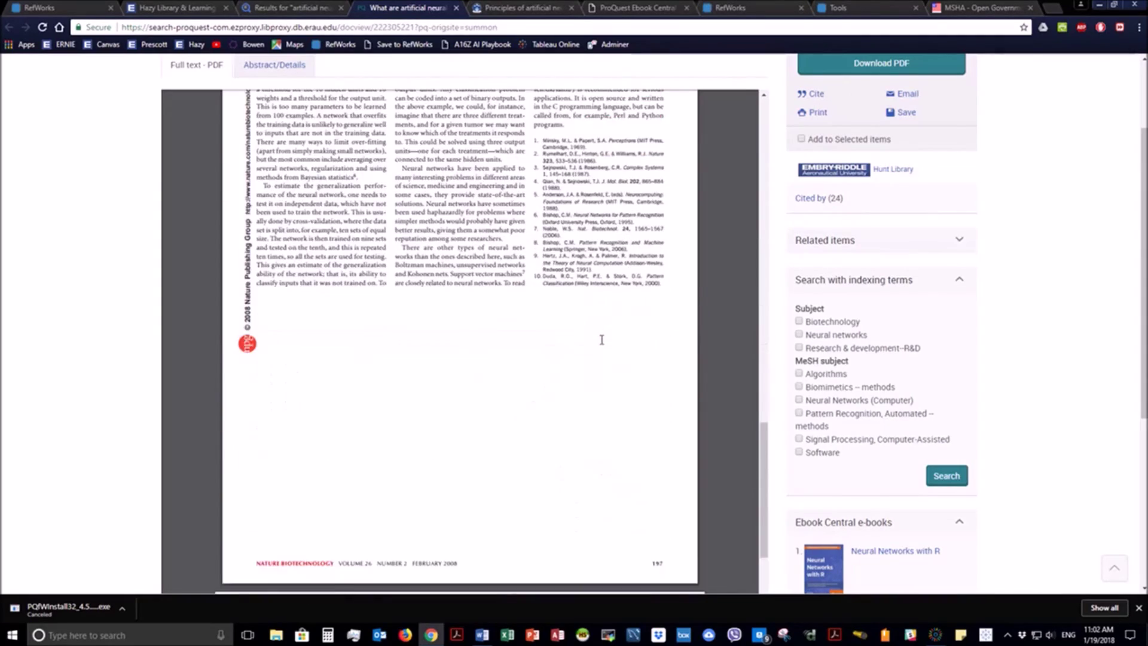
pyautogui.scroll(15, 601, 340)
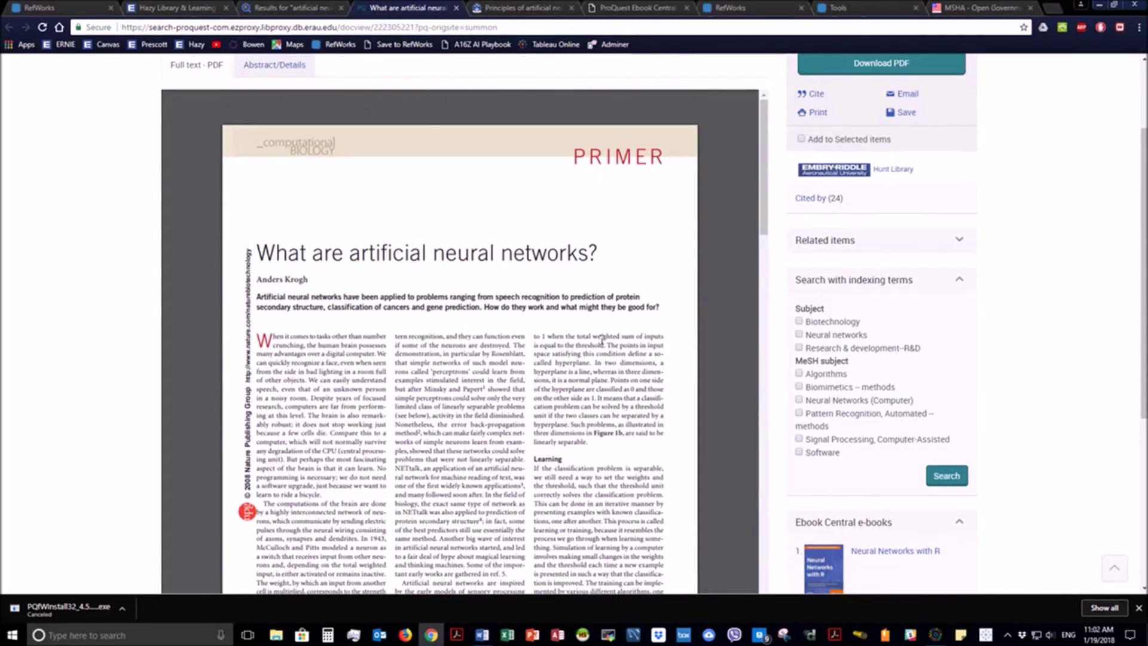
# Export the article "What are artificial neural networks?" with citation, abstract and indexing to the ProQuest RefWorks version and acknowledge the import
pyautogui.scroll(2, 1068, 246)
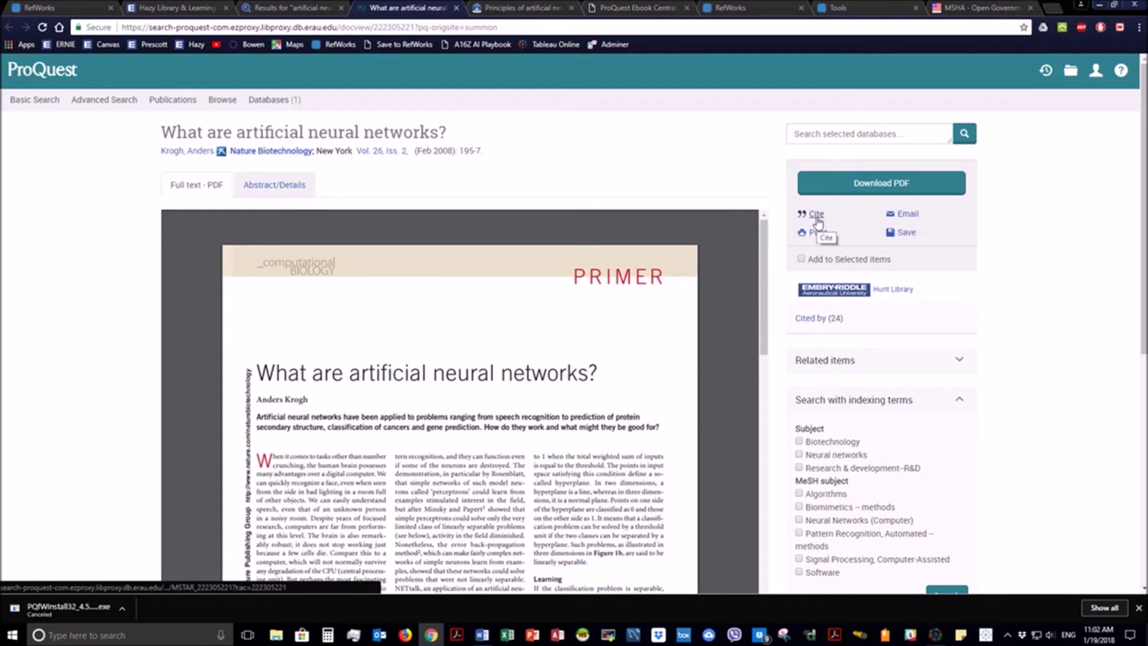
pyautogui.click(906, 234)
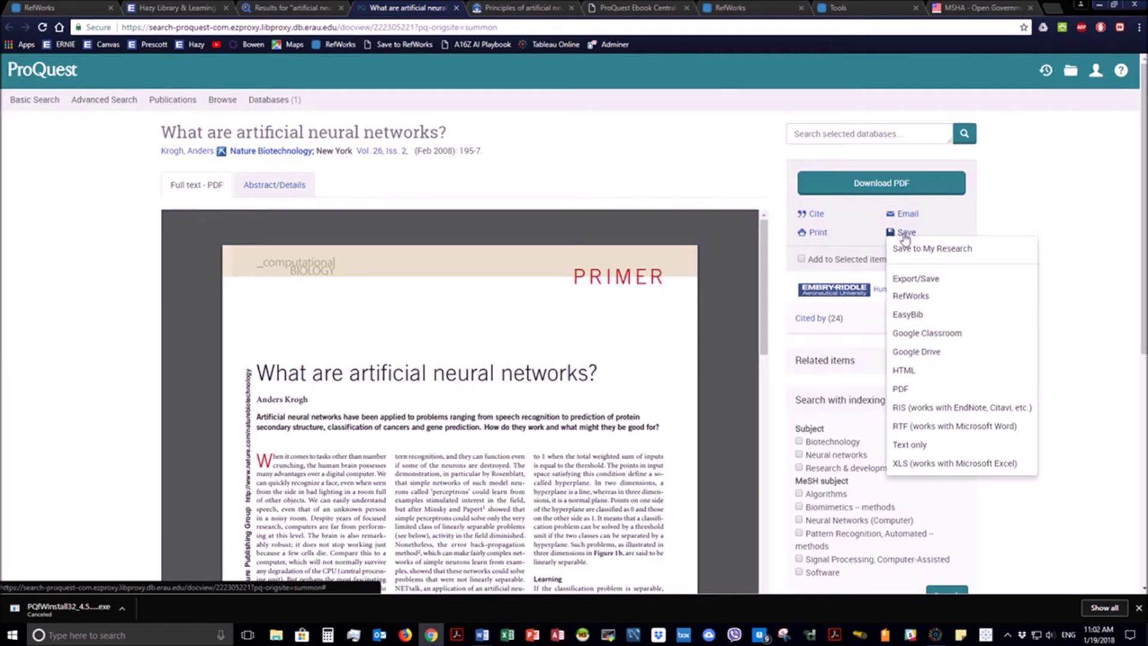
pyautogui.click(909, 296)
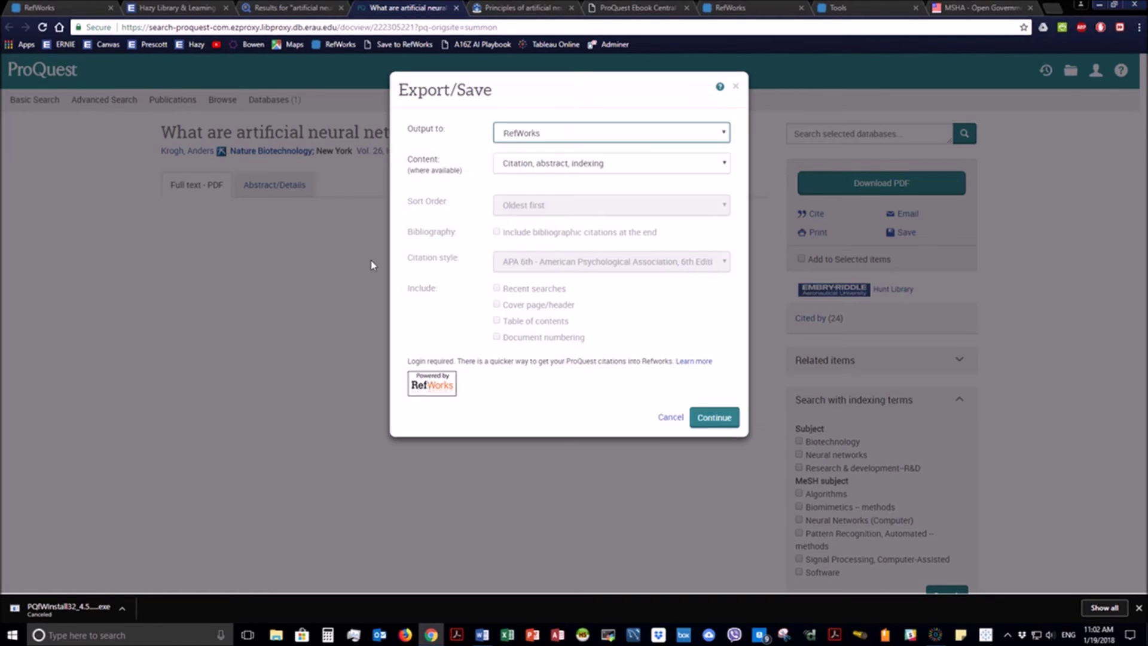
pyautogui.click(557, 167)
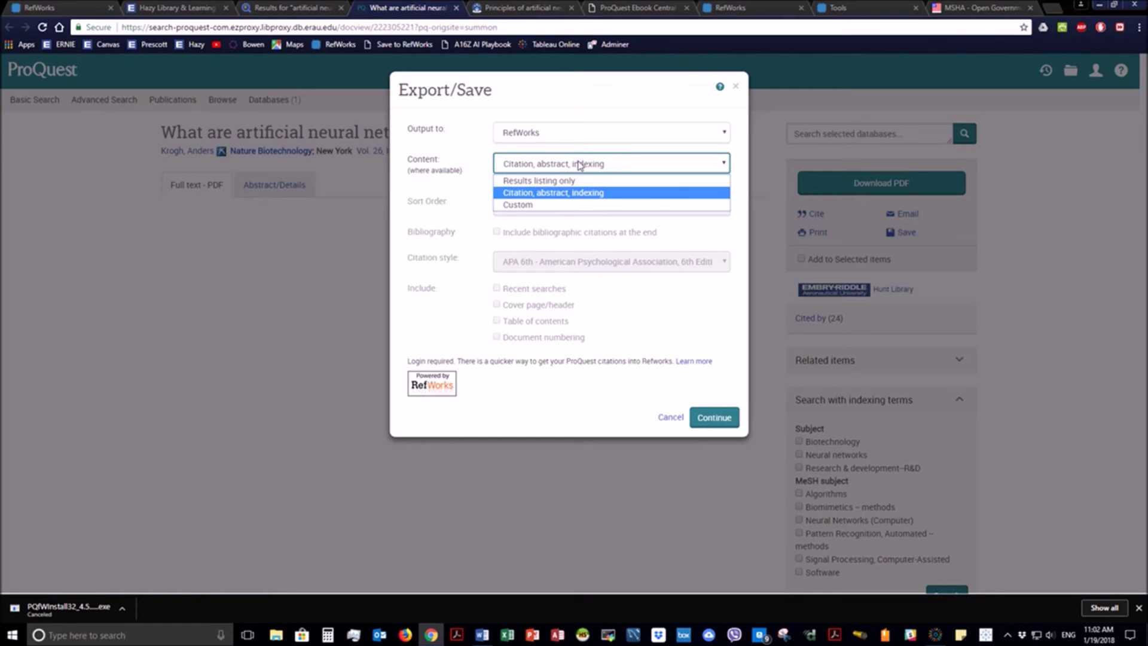
pyautogui.click(580, 165)
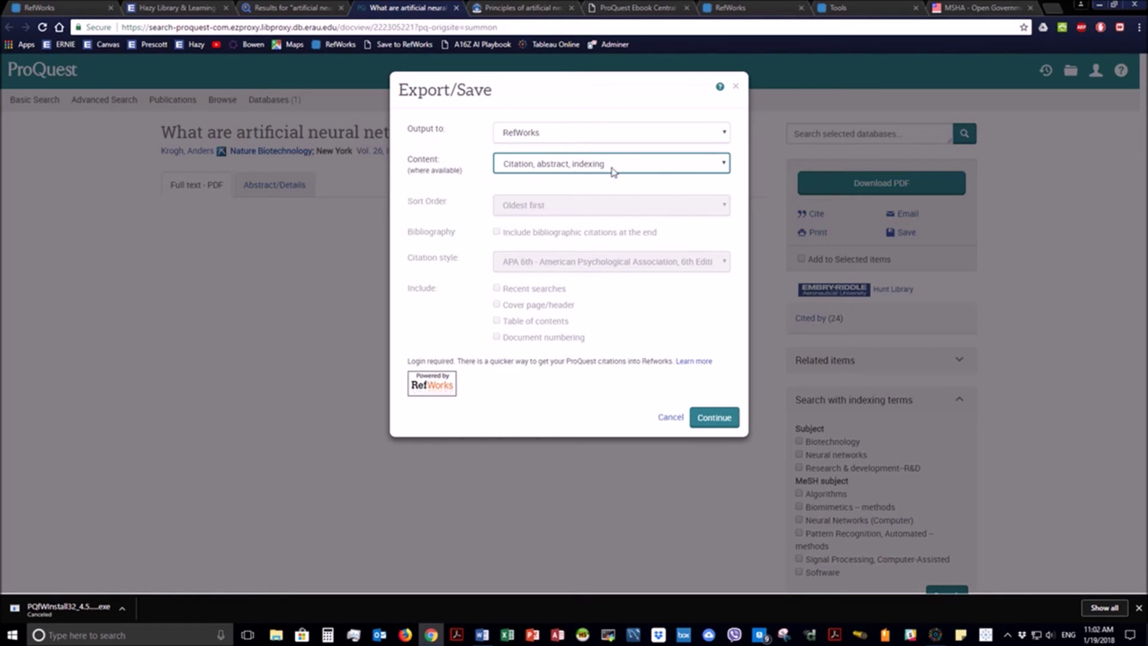
pyautogui.click(719, 417)
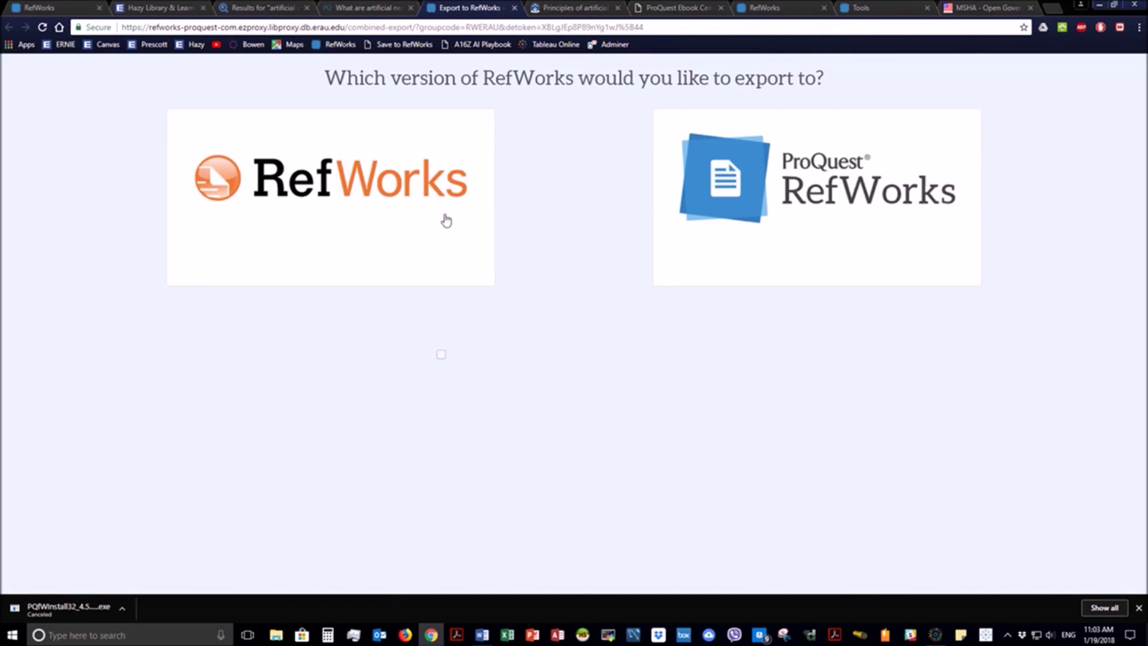
pyautogui.click(786, 208)
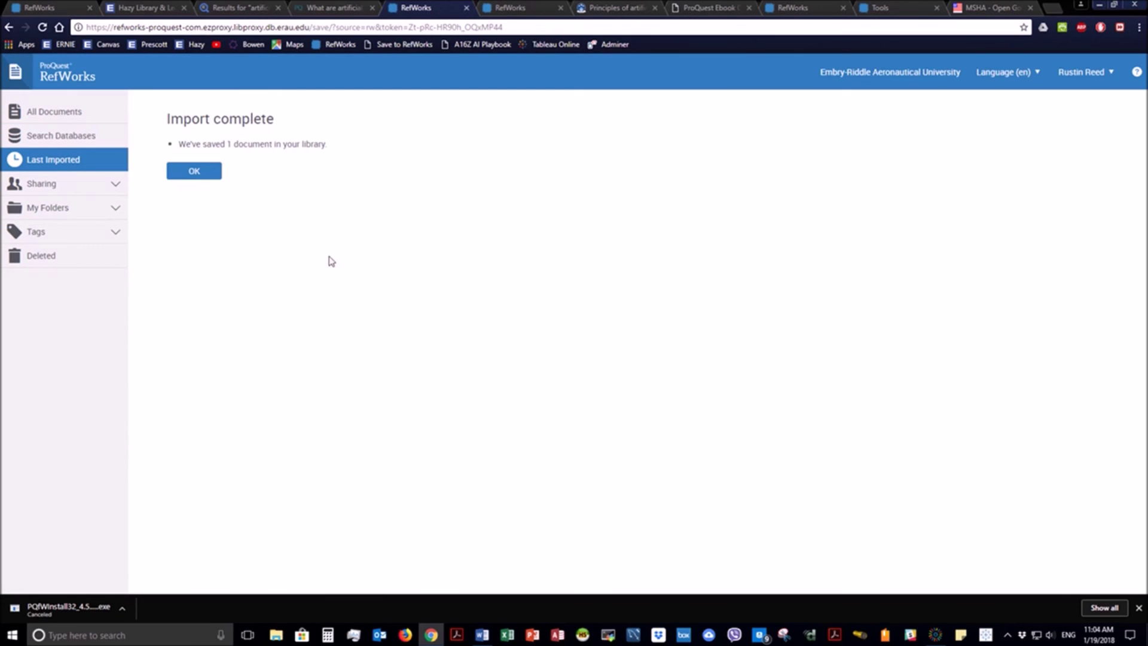
pyautogui.click(193, 171)
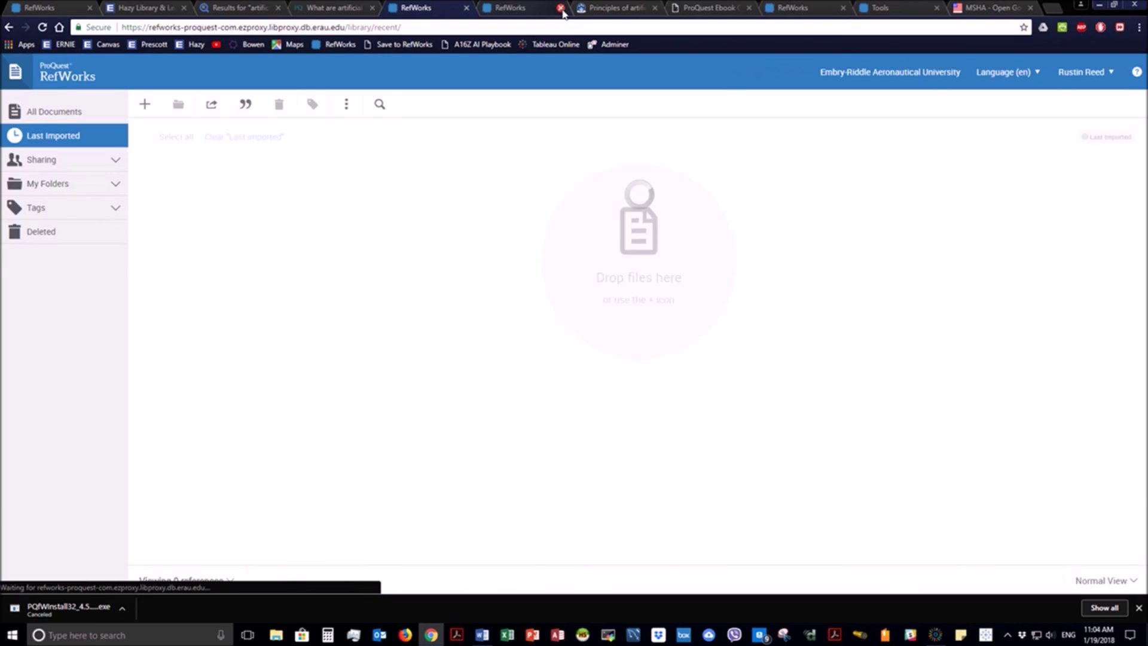
# Close the extra RefWorks browser tab beside the current one and list all documents in the library
pyautogui.click(561, 8)
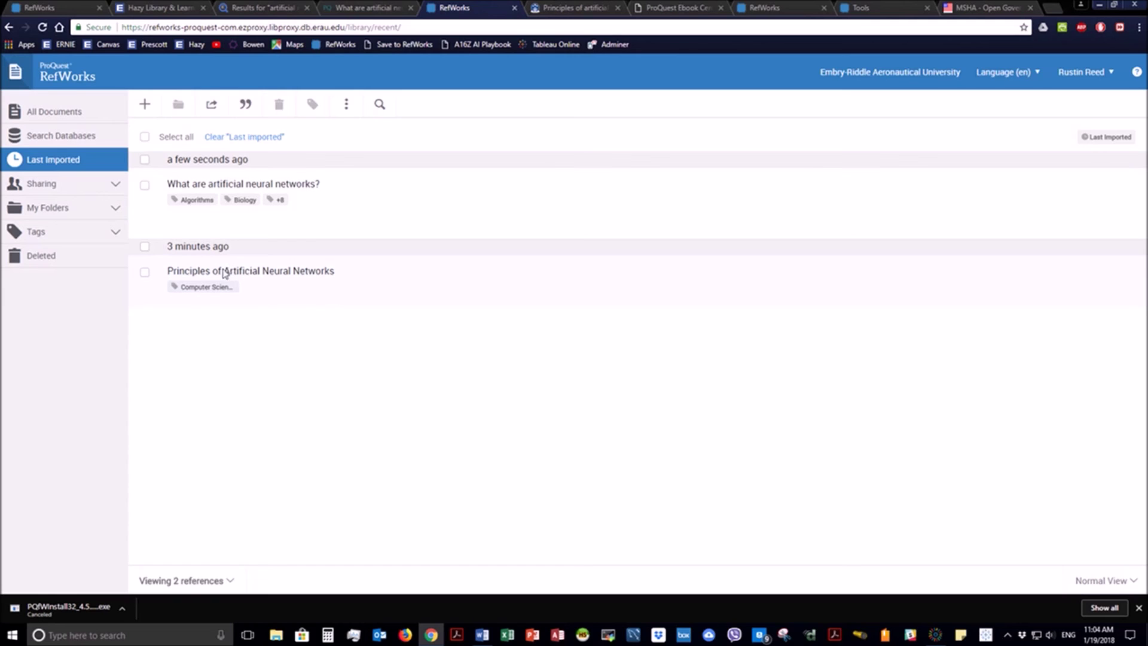
pyautogui.click(43, 120)
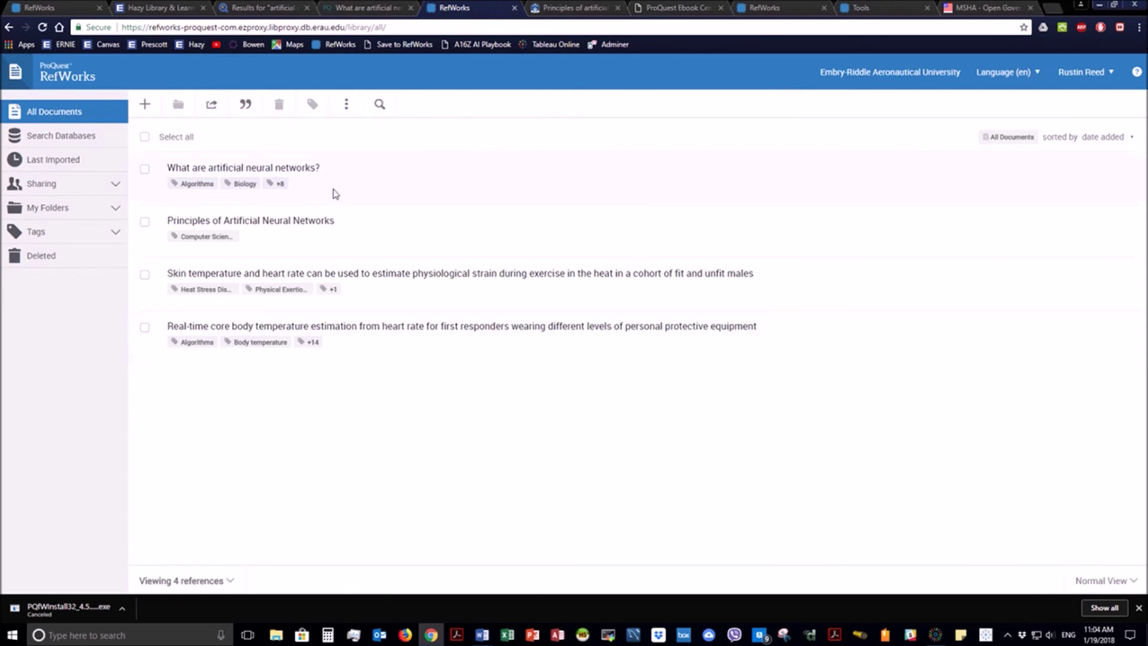